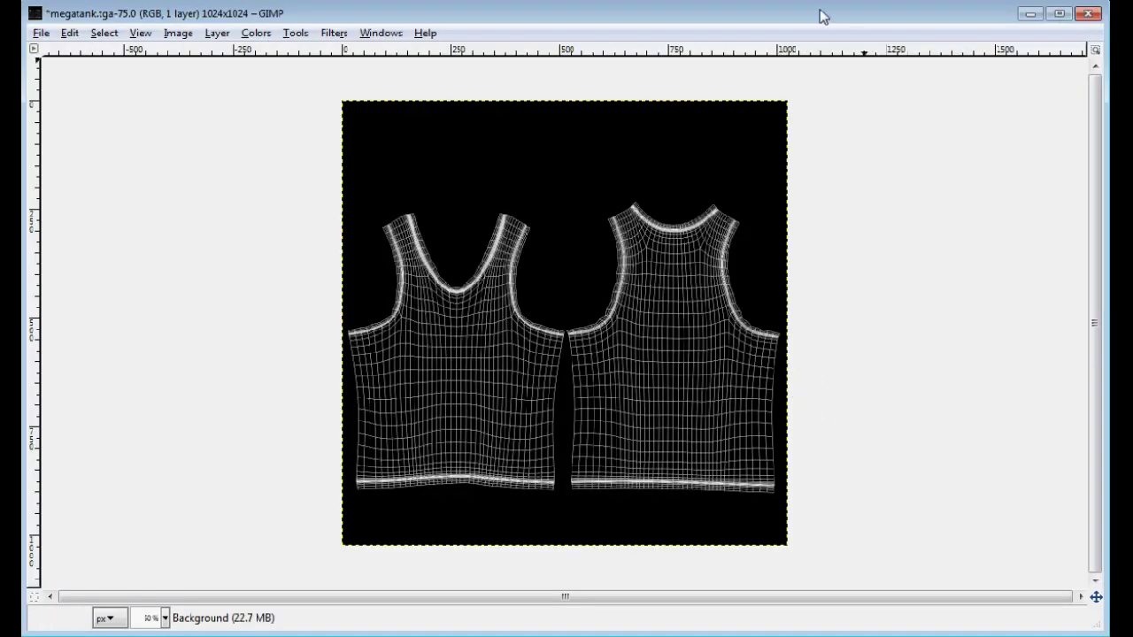
# Reveal the Toolbox and the Layers/Brushes dock beside the megatank.tga texture.
pyautogui.click(823, 16)
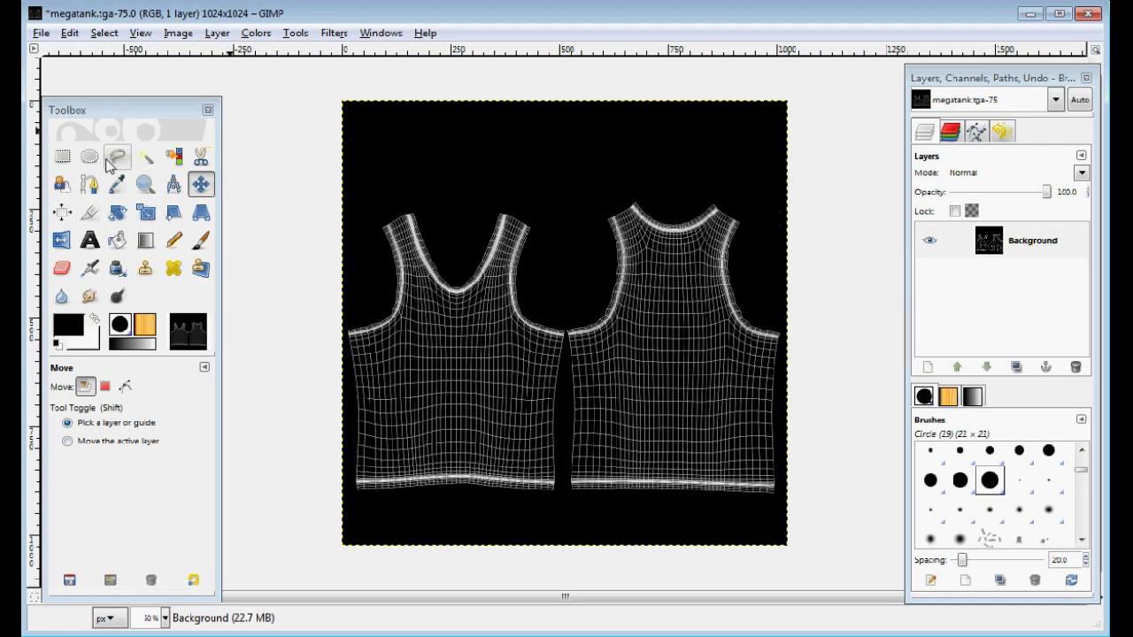
# Move the Toolbox up and right and the Layers dock slightly left, clear of the texture.
pyautogui.moveTo(104, 99)
pyautogui.mouseDown()
pyautogui.moveTo(129, 80)
pyautogui.moveTo(116, 82)
pyautogui.mouseUp()
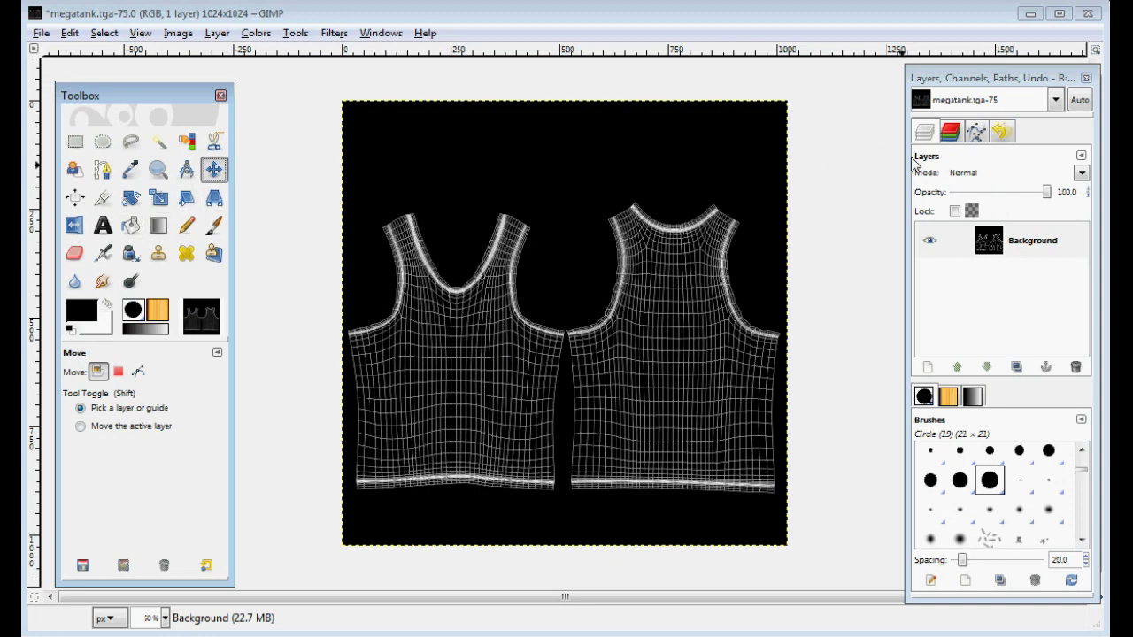
pyautogui.moveTo(989, 78); pyautogui.dragTo(977, 78)
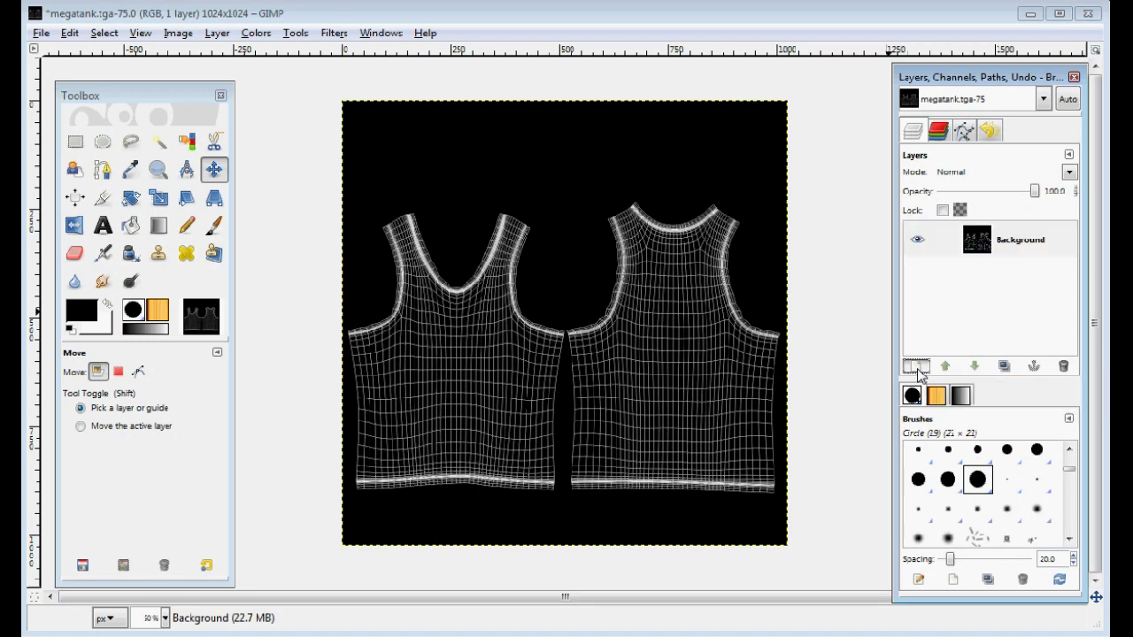
# Create a 1024×1024 layer named 'first layer' with Transparency fill using Shift+Ctrl+N.
pyautogui.hotkey('shift', 'ctrl', 'n')
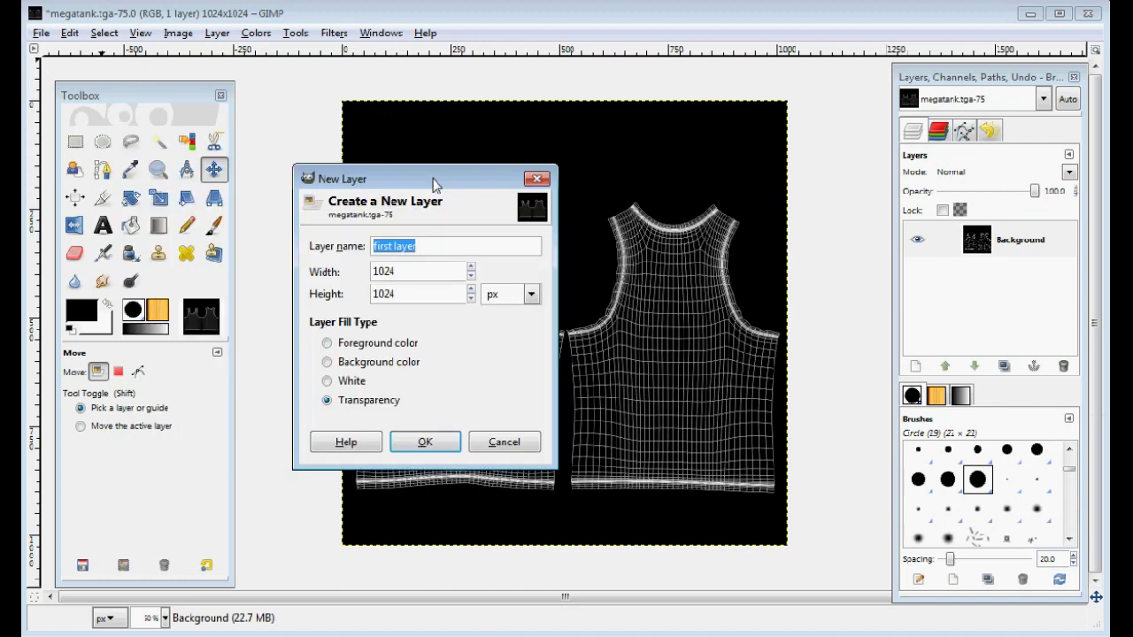
pyautogui.click(424, 444)
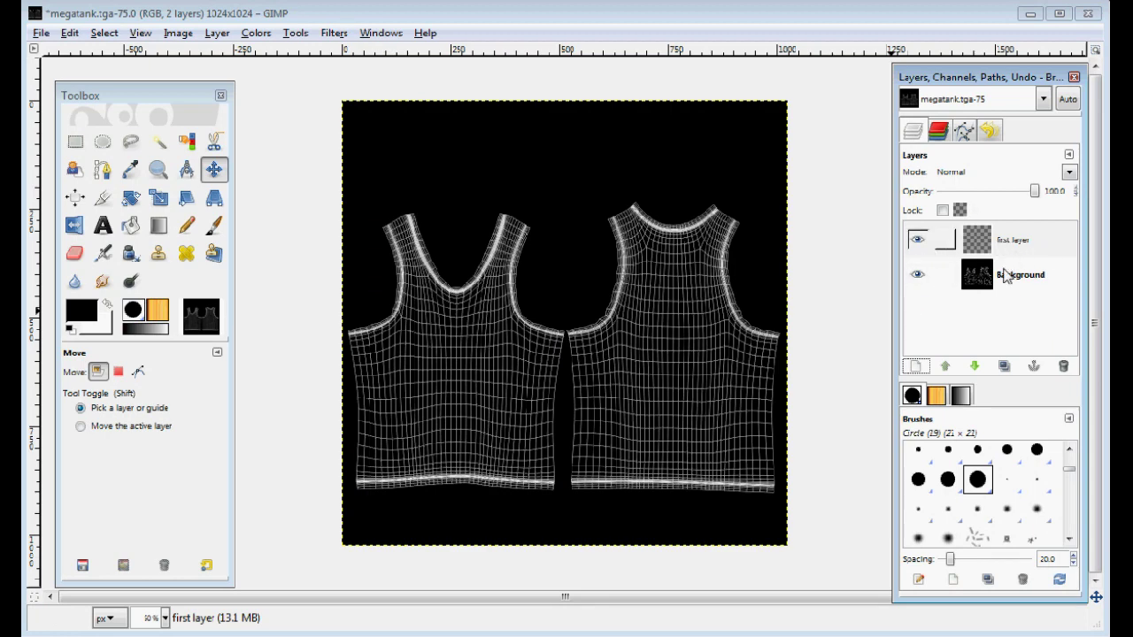
pyautogui.click(1021, 245)
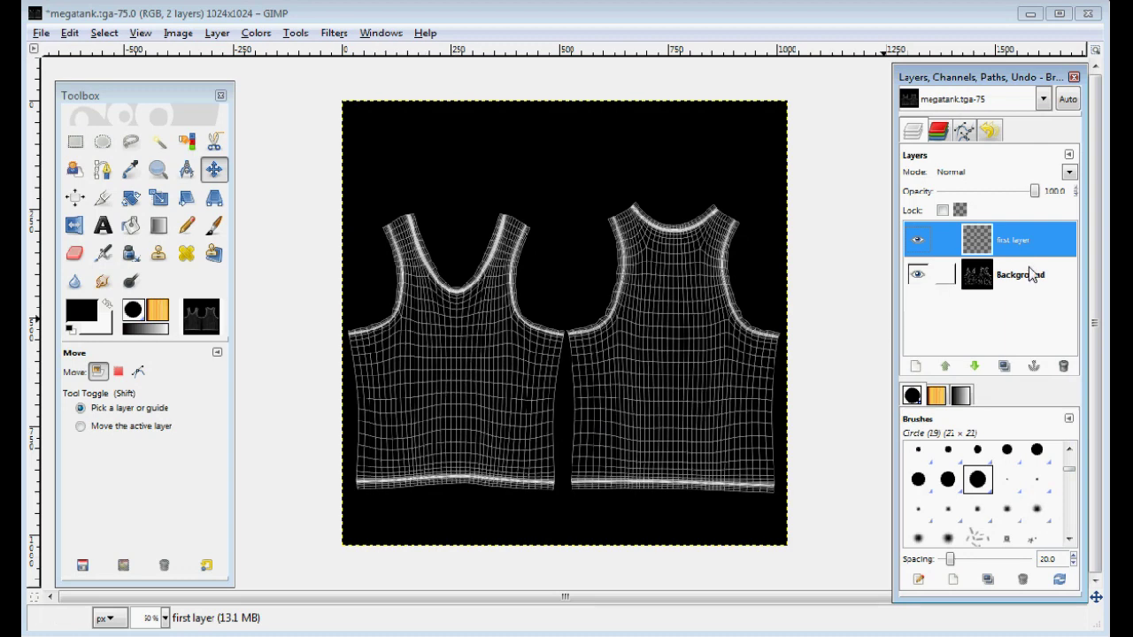
pyautogui.click(1019, 276)
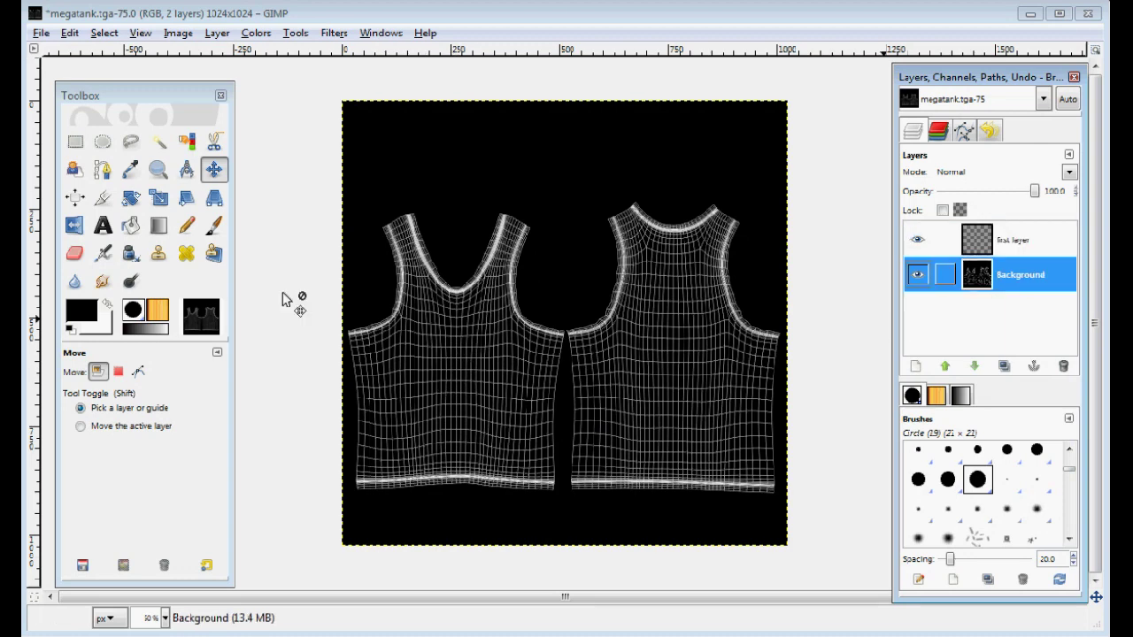
pyautogui.click(74, 253)
pyautogui.moveTo(353, 333); pyautogui.dragTo(469, 333)
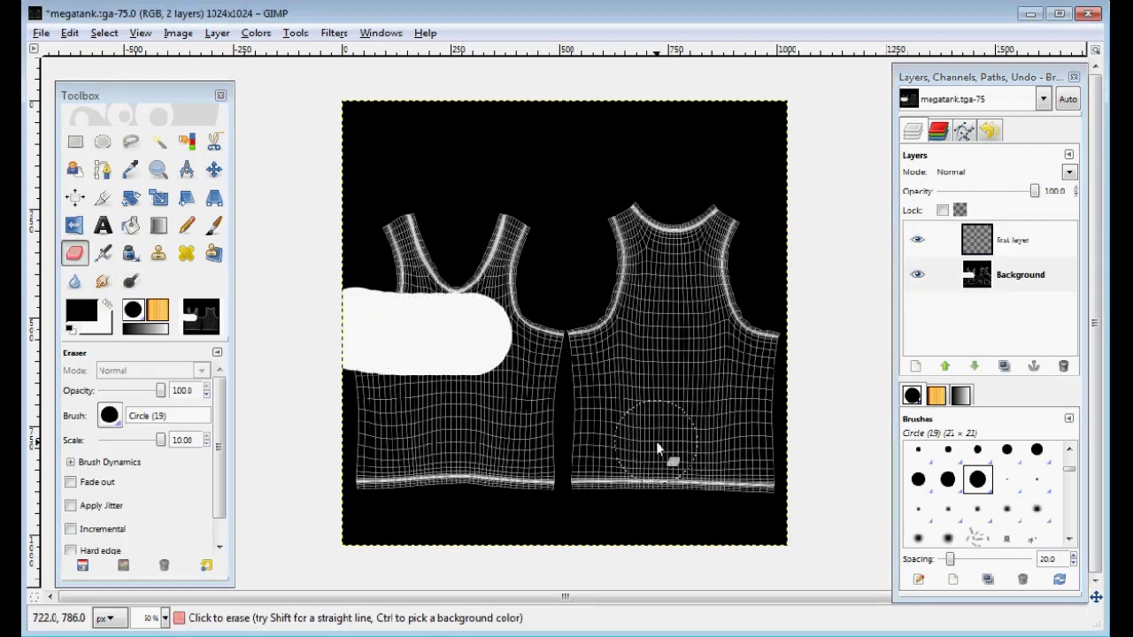
pyautogui.hotkey('ctrl', 'z')
pyautogui.click(1009, 240)
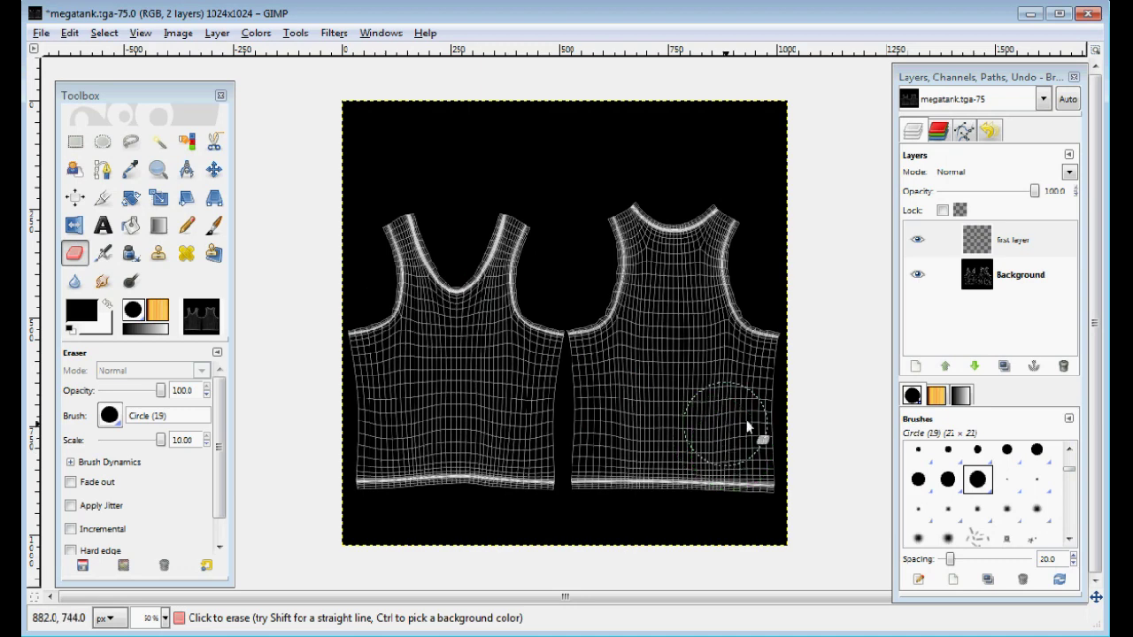
# Select the Paintbrush with a black foreground colour and the Circle (19) brush.
pyautogui.click(214, 232)
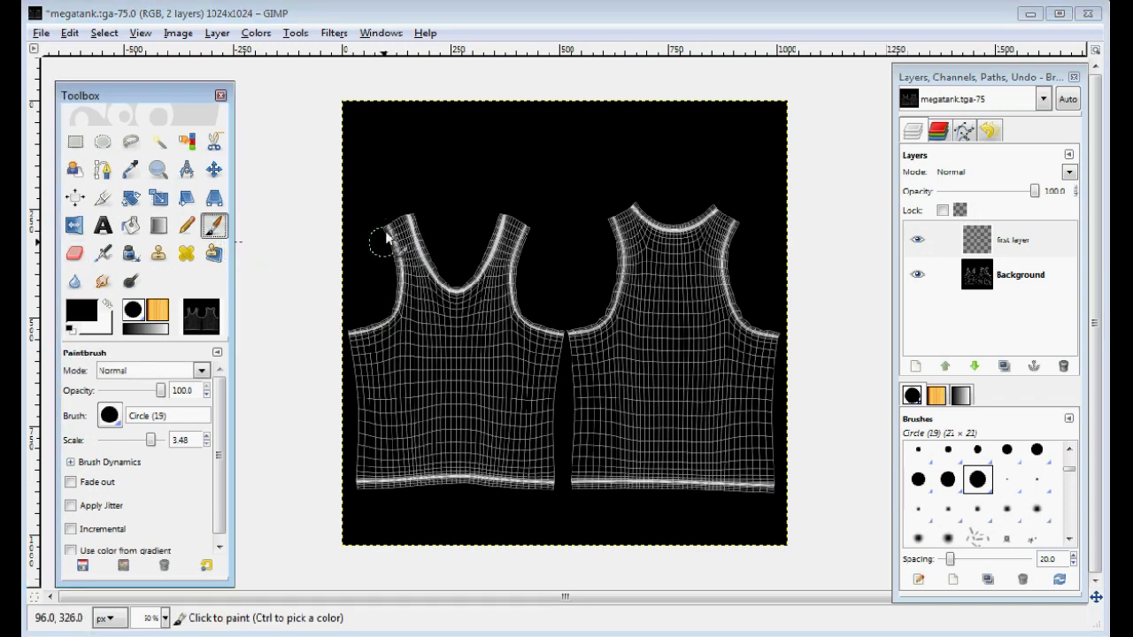
pyautogui.click(81, 313)
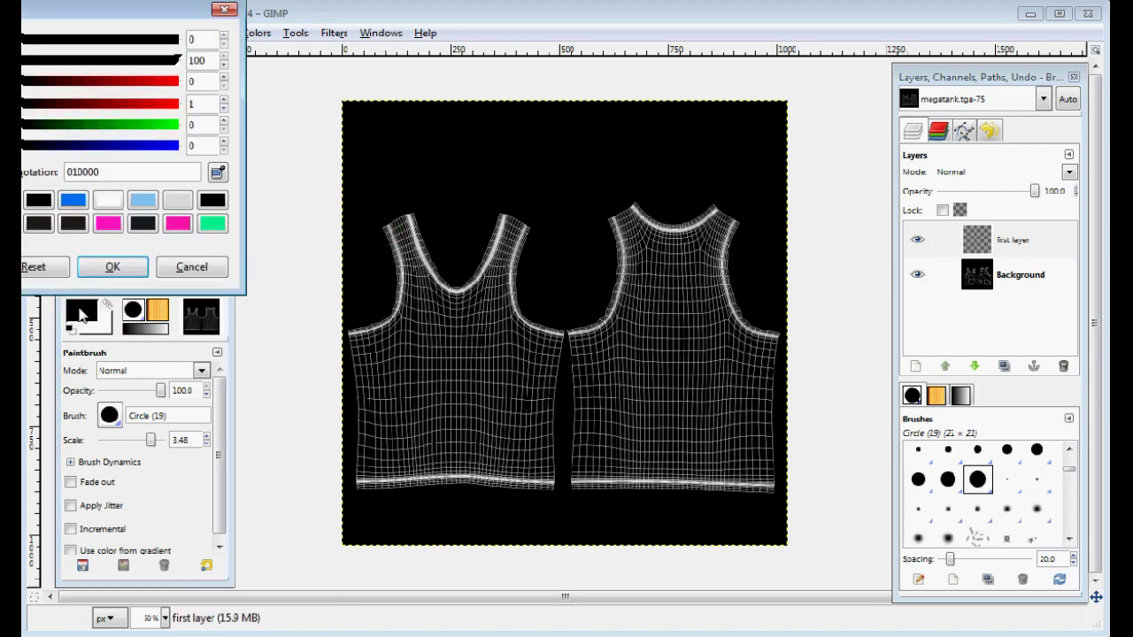
pyautogui.click(112, 267)
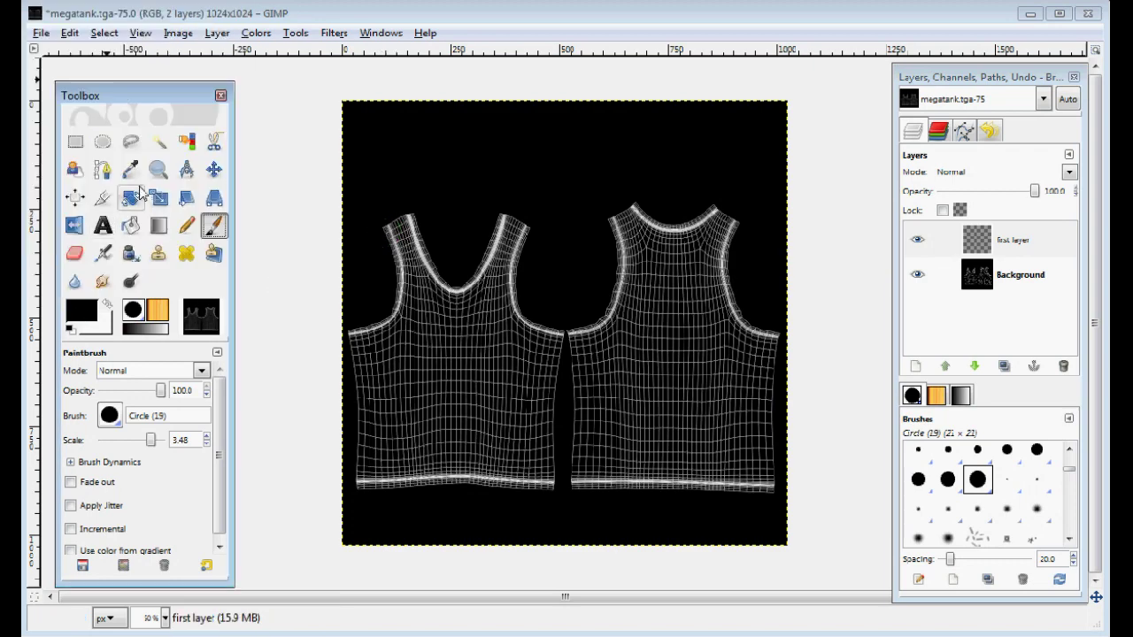
pyautogui.click(978, 488)
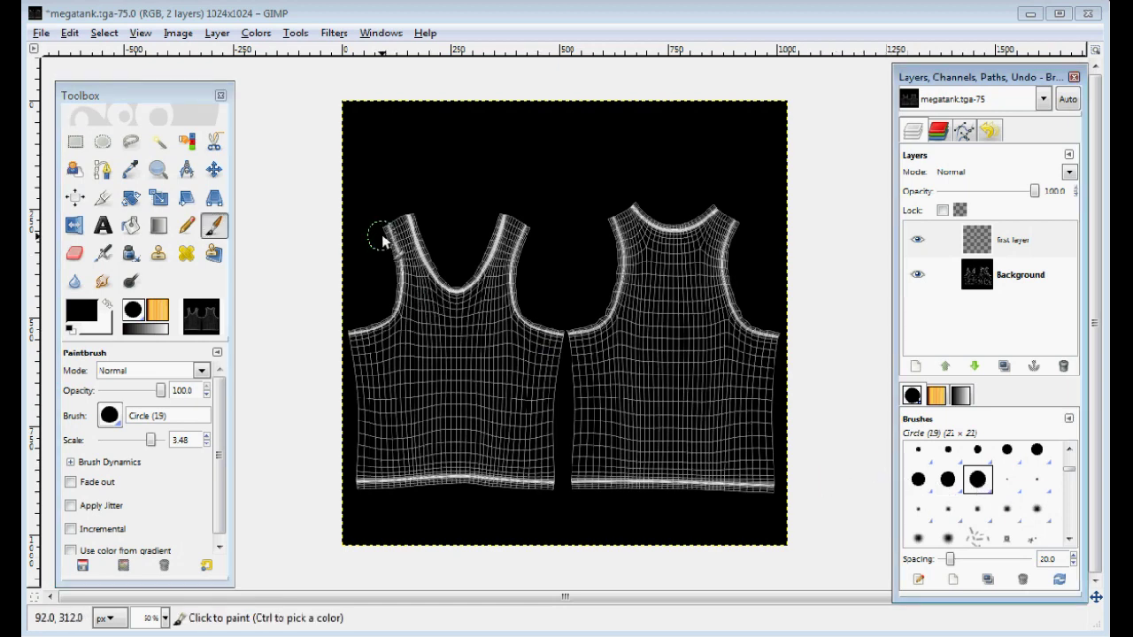
# Paint black over both shirts' shoulder, armhole, side and hem edges.
pyautogui.moveTo(390, 238); pyautogui.dragTo(385, 296)
pyautogui.click(350, 323)
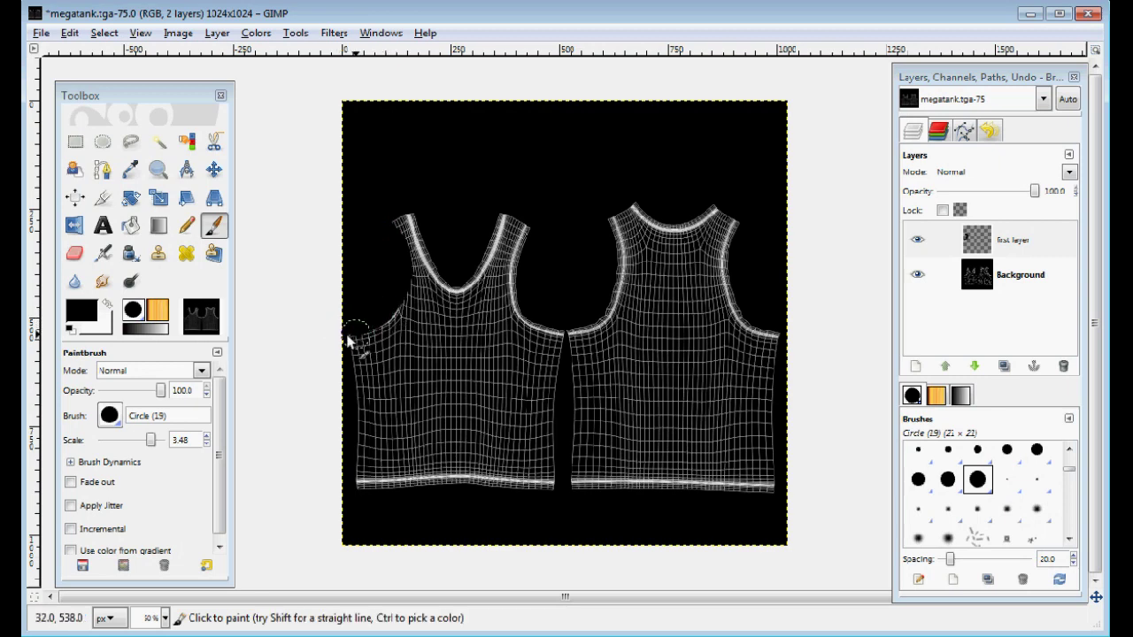
pyautogui.moveTo(348, 376)
pyautogui.mouseDown()
pyautogui.moveTo(359, 487)
pyautogui.moveTo(550, 498)
pyautogui.moveTo(548, 461)
pyautogui.mouseUp()
pyautogui.moveTo(554, 339)
pyautogui.mouseDown()
pyautogui.moveTo(519, 300)
pyautogui.moveTo(543, 233)
pyautogui.moveTo(500, 203)
pyautogui.moveTo(477, 263)
pyautogui.moveTo(456, 276)
pyautogui.moveTo(473, 268)
pyautogui.moveTo(449, 271)
pyautogui.moveTo(426, 233)
pyautogui.mouseUp()
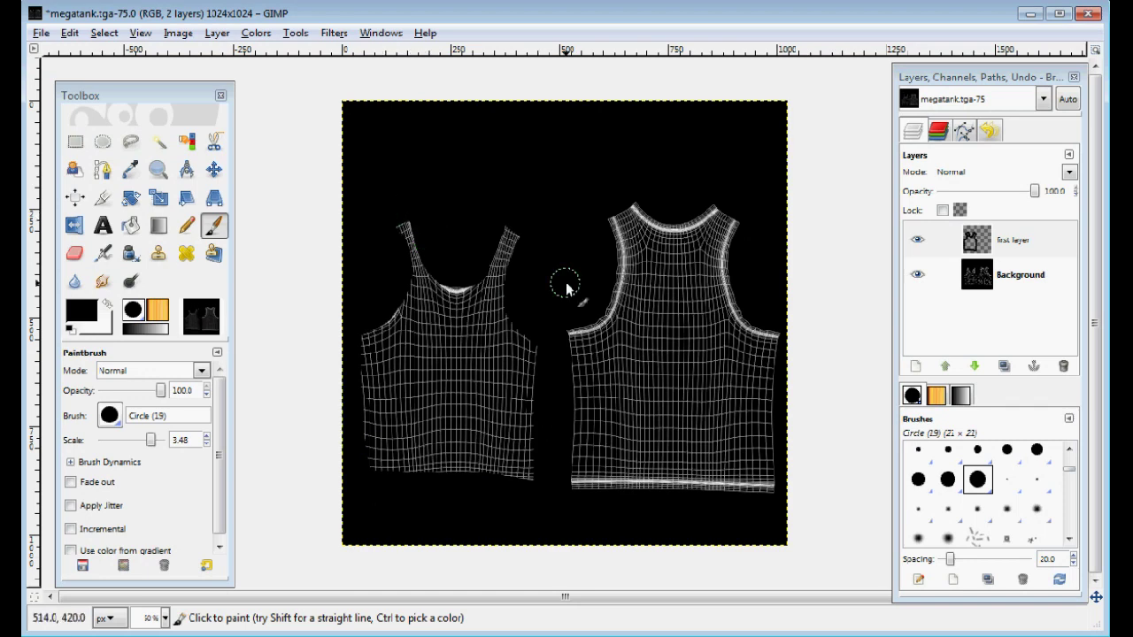
pyautogui.moveTo(611, 267)
pyautogui.mouseDown()
pyautogui.moveTo(587, 316)
pyautogui.moveTo(569, 324)
pyautogui.moveTo(569, 356)
pyautogui.mouseUp()
pyautogui.moveTo(565, 482)
pyautogui.mouseDown()
pyautogui.moveTo(800, 493)
pyautogui.moveTo(784, 485)
pyautogui.moveTo(776, 421)
pyautogui.moveTo(779, 327)
pyautogui.moveTo(757, 321)
pyautogui.moveTo(733, 285)
pyautogui.moveTo(735, 246)
pyautogui.moveTo(756, 221)
pyautogui.moveTo(713, 197)
pyautogui.moveTo(709, 209)
pyautogui.moveTo(658, 212)
pyautogui.moveTo(631, 200)
pyautogui.moveTo(647, 191)
pyautogui.moveTo(693, 221)
pyautogui.mouseUp()
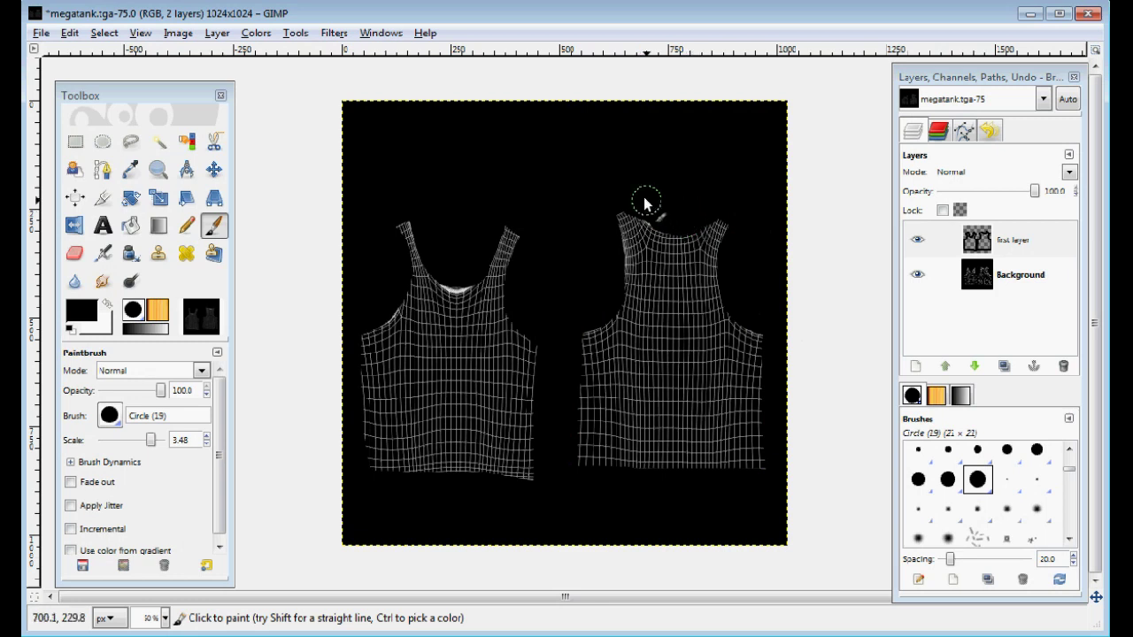
# Hide the Background layer and make first layer the active layer.
pyautogui.click(1017, 244)
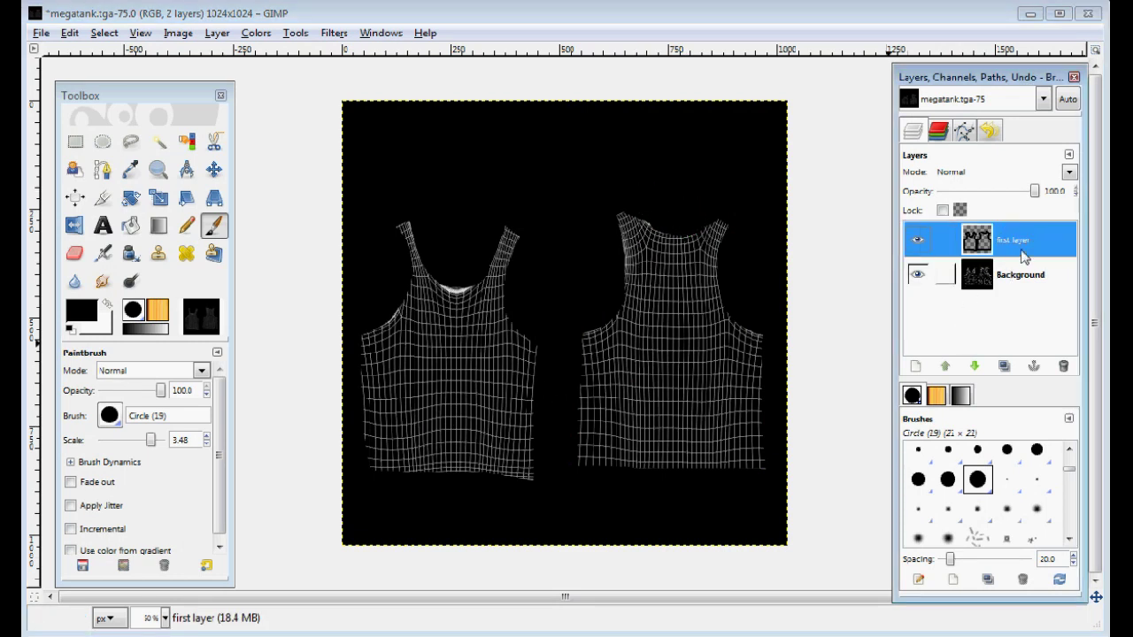
pyautogui.click(1017, 280)
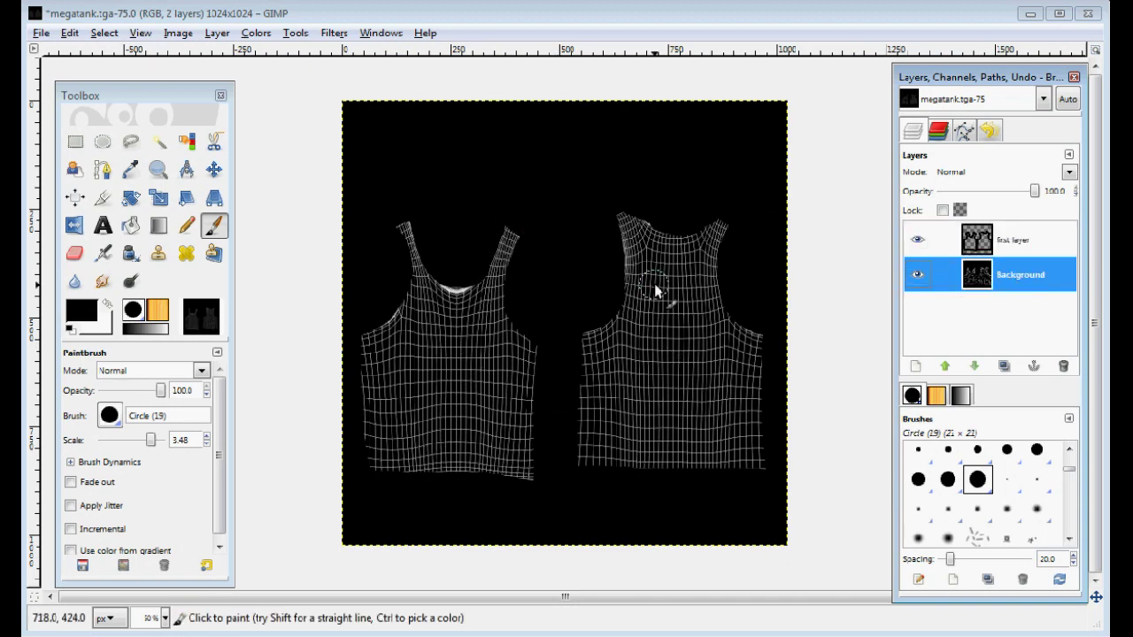
pyautogui.click(918, 276)
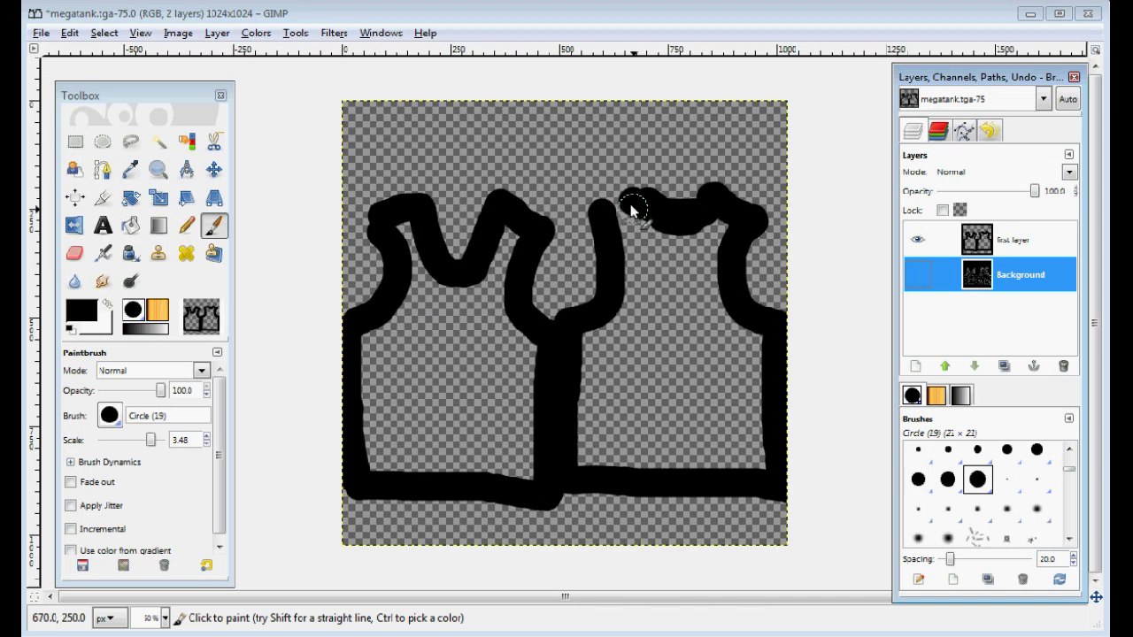
pyautogui.click(659, 205)
pyautogui.click(1017, 241)
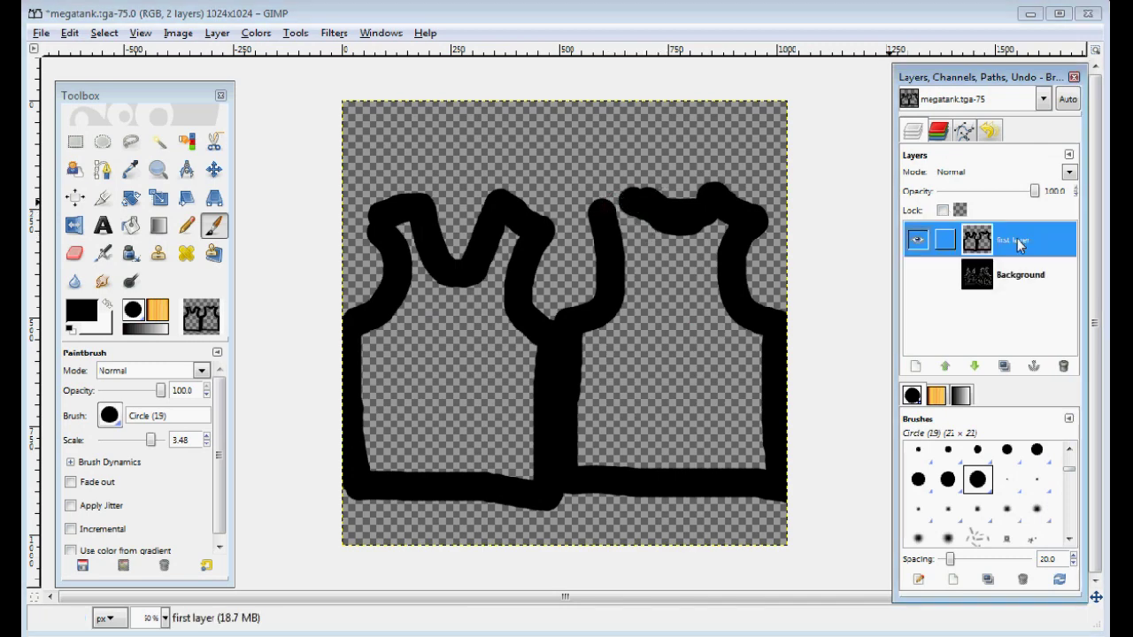
# Paint both tank-top shapes solid black, covering straps, necks, seams and hems.
pyautogui.click(620, 215)
pyautogui.keyDown('shift'); pyautogui.click(646, 274); pyautogui.keyUp('shift')
pyautogui.moveTo(719, 222)
pyautogui.mouseDown()
pyautogui.moveTo(683, 257)
pyautogui.moveTo(653, 251)
pyautogui.moveTo(646, 281)
pyautogui.mouseUp()
pyautogui.moveTo(593, 338)
pyautogui.mouseDown()
pyautogui.moveTo(594, 461)
pyautogui.moveTo(731, 472)
pyautogui.moveTo(753, 455)
pyautogui.moveTo(723, 324)
pyautogui.mouseUp()
pyautogui.moveTo(670, 280)
pyautogui.mouseDown()
pyautogui.moveTo(636, 315)
pyautogui.moveTo(674, 364)
pyautogui.moveTo(645, 356)
pyautogui.moveTo(626, 396)
pyautogui.moveTo(630, 419)
pyautogui.moveTo(618, 419)
pyautogui.moveTo(628, 436)
pyautogui.moveTo(635, 410)
pyautogui.moveTo(690, 450)
pyautogui.moveTo(714, 435)
pyautogui.moveTo(723, 357)
pyautogui.moveTo(665, 349)
pyautogui.mouseUp()
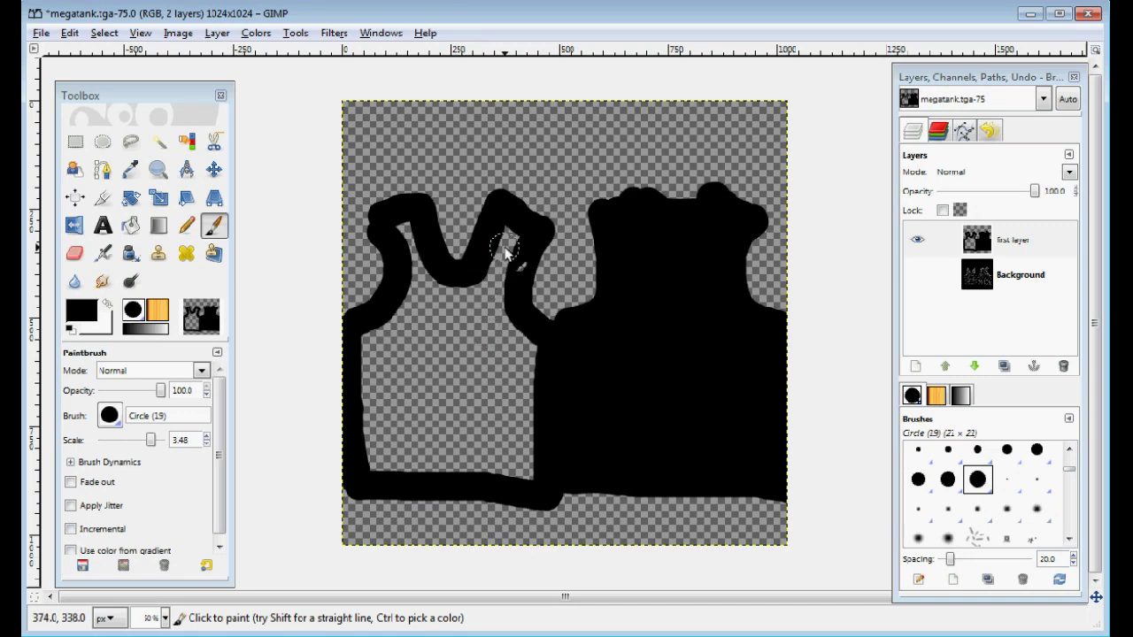
pyautogui.moveTo(518, 245); pyautogui.dragTo(486, 300)
pyautogui.moveTo(415, 253)
pyautogui.mouseDown()
pyautogui.moveTo(399, 226)
pyautogui.moveTo(399, 283)
pyautogui.moveTo(383, 324)
pyautogui.mouseUp()
pyautogui.moveTo(368, 458)
pyautogui.mouseDown()
pyautogui.moveTo(527, 475)
pyautogui.moveTo(529, 357)
pyautogui.moveTo(505, 306)
pyautogui.moveTo(423, 289)
pyautogui.moveTo(387, 342)
pyautogui.moveTo(413, 325)
pyautogui.moveTo(502, 339)
pyautogui.moveTo(508, 460)
pyautogui.moveTo(399, 453)
pyautogui.moveTo(396, 352)
pyautogui.moveTo(464, 343)
pyautogui.moveTo(407, 340)
pyautogui.moveTo(449, 351)
pyautogui.moveTo(424, 375)
pyautogui.moveTo(494, 357)
pyautogui.moveTo(412, 411)
pyautogui.moveTo(393, 410)
pyautogui.moveTo(482, 404)
pyautogui.mouseUp()
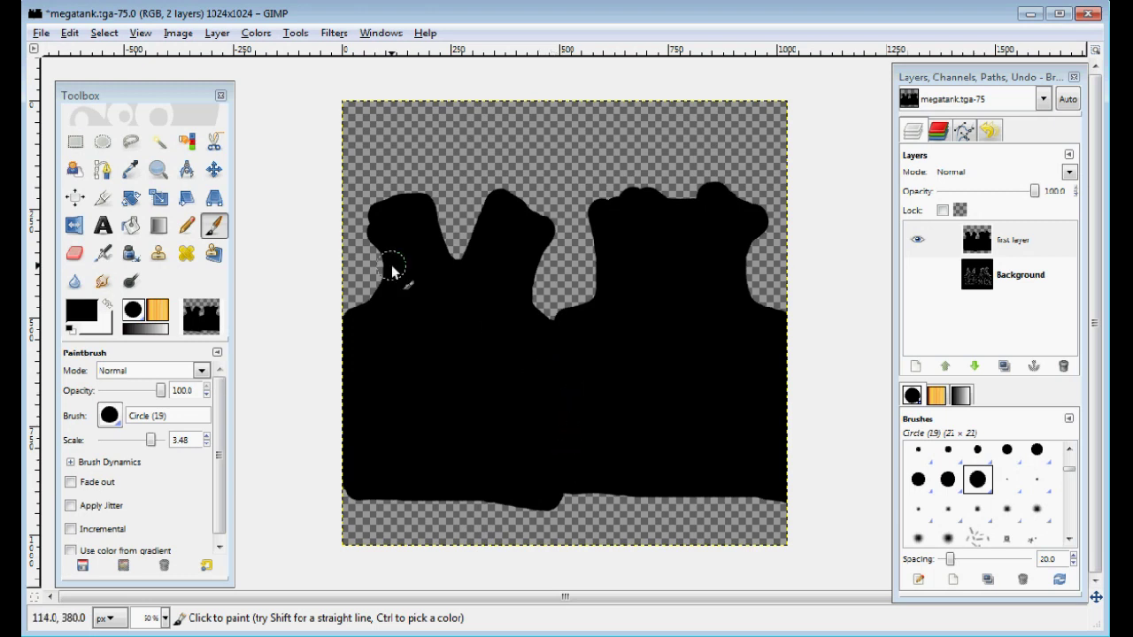
pyautogui.click(42, 33)
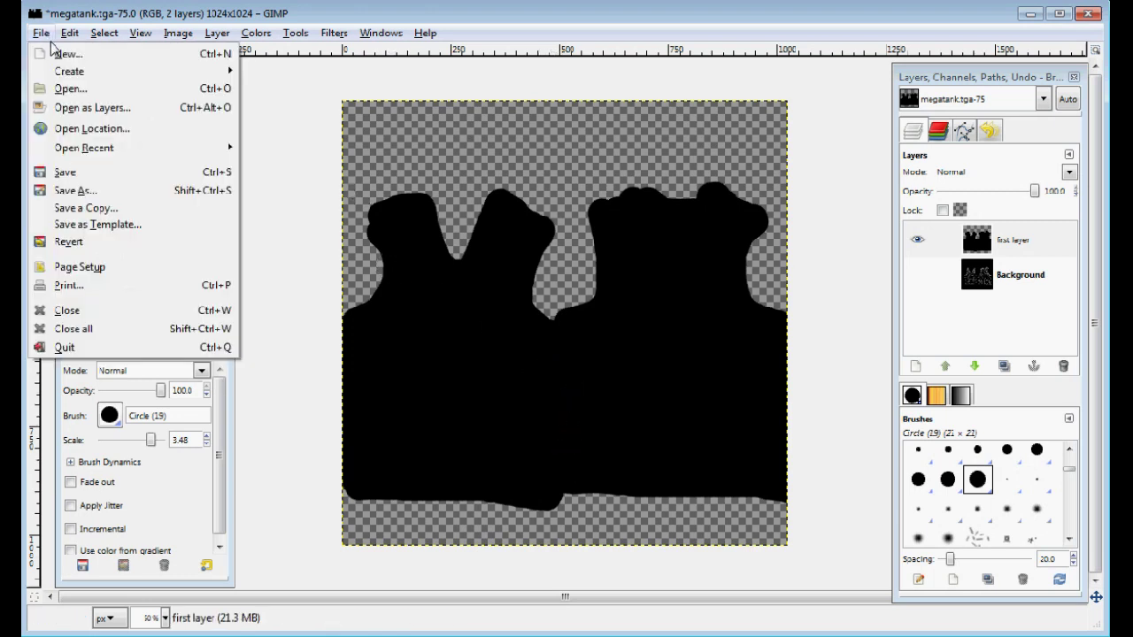
# Open megatron.png from the VID PICS folder as a new layer.
pyautogui.click(64, 109)
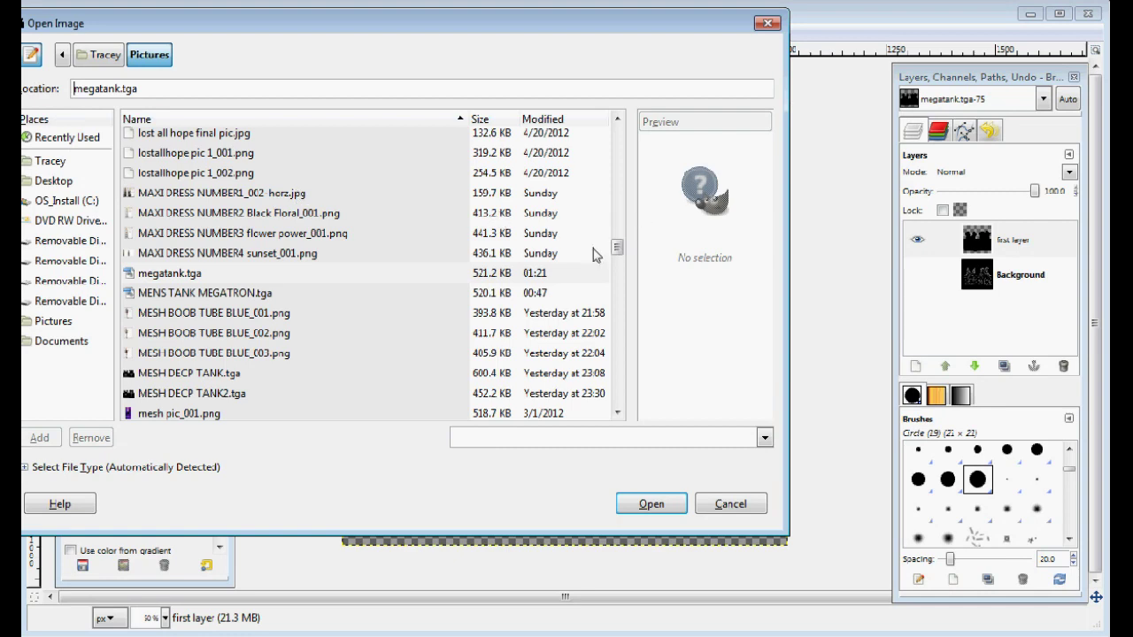
pyautogui.moveTo(617, 247); pyautogui.dragTo(617, 132)
pyautogui.click(160, 241)
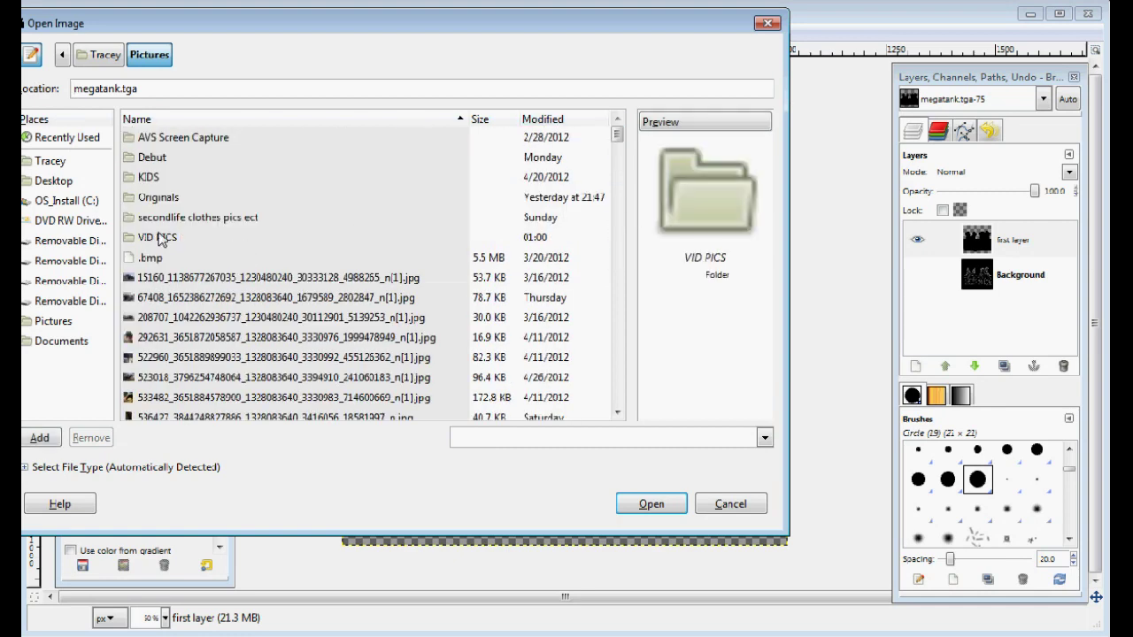
pyautogui.doubleClick(159, 241)
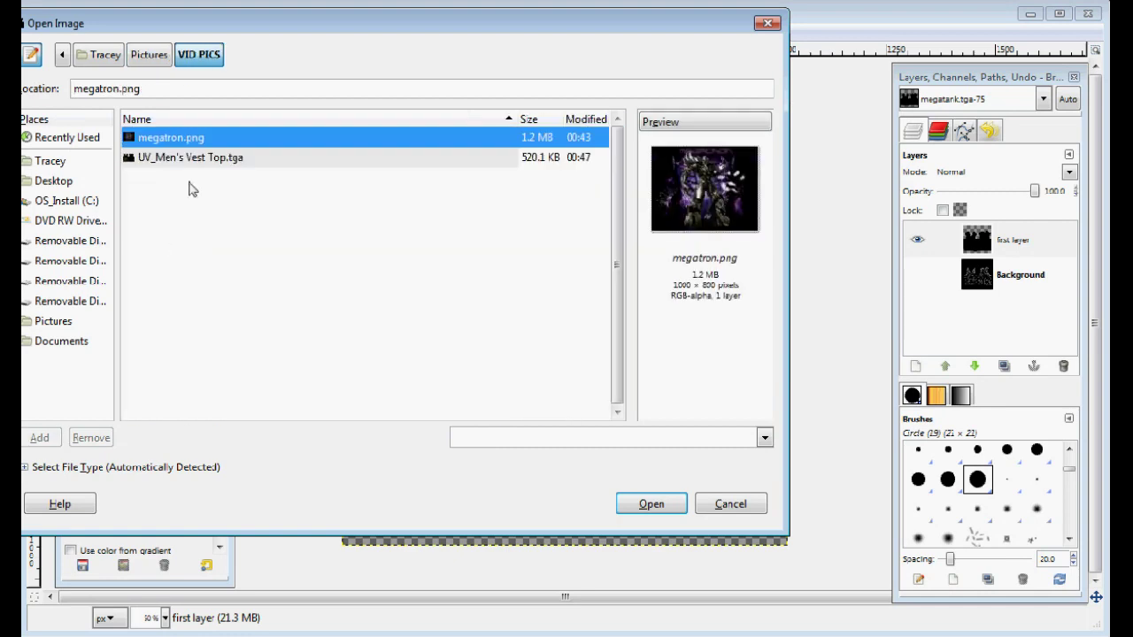
pyautogui.click(650, 503)
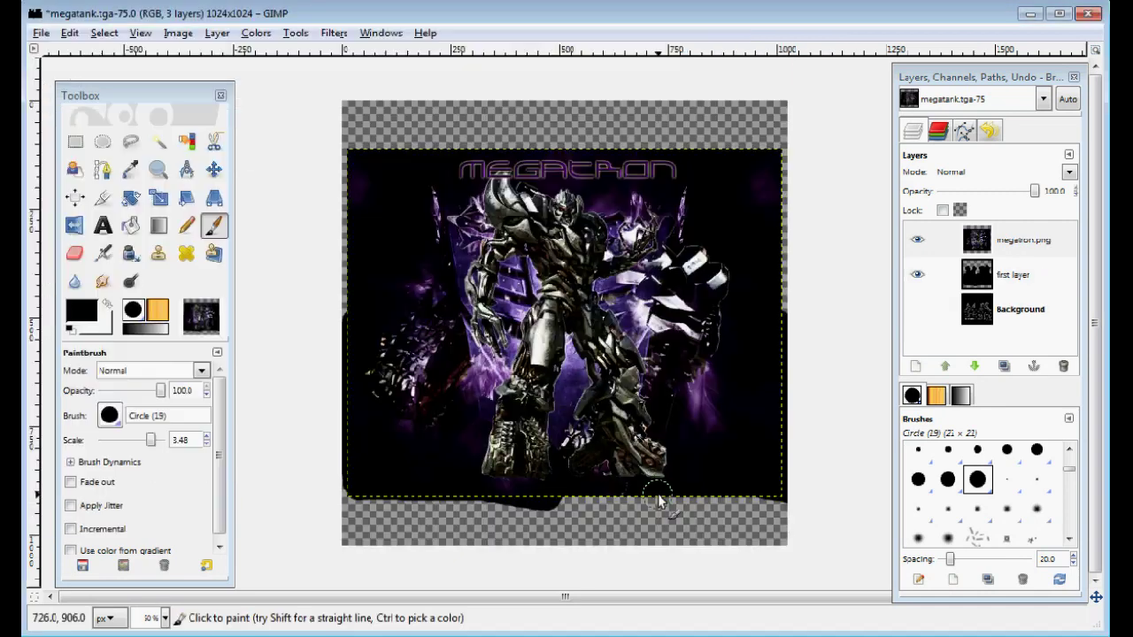
# Scale the megatron.png layer down to 310×270 pixels.
pyautogui.click(159, 200)
pyautogui.click(1021, 253)
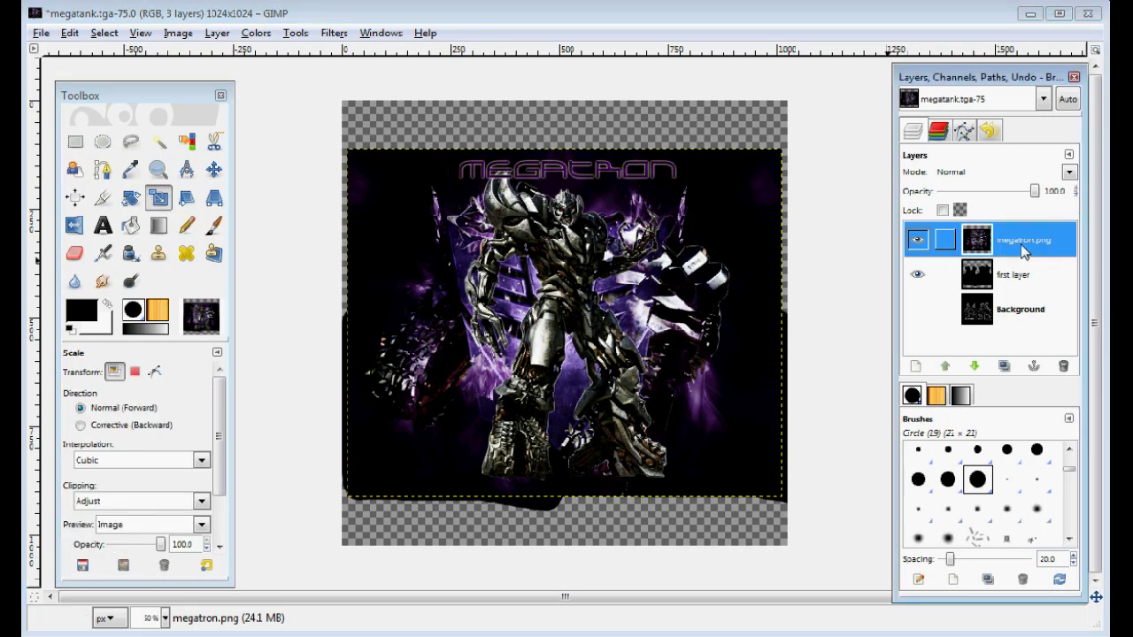
pyautogui.click(564, 308)
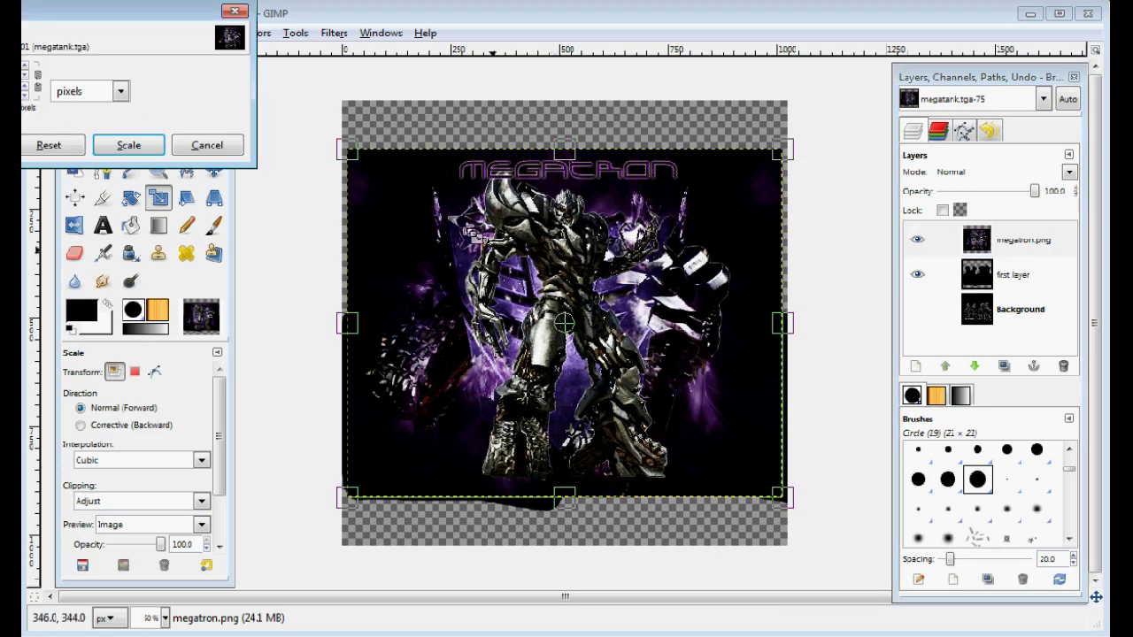
pyautogui.moveTo(409, 199); pyautogui.dragTo(713, 429)
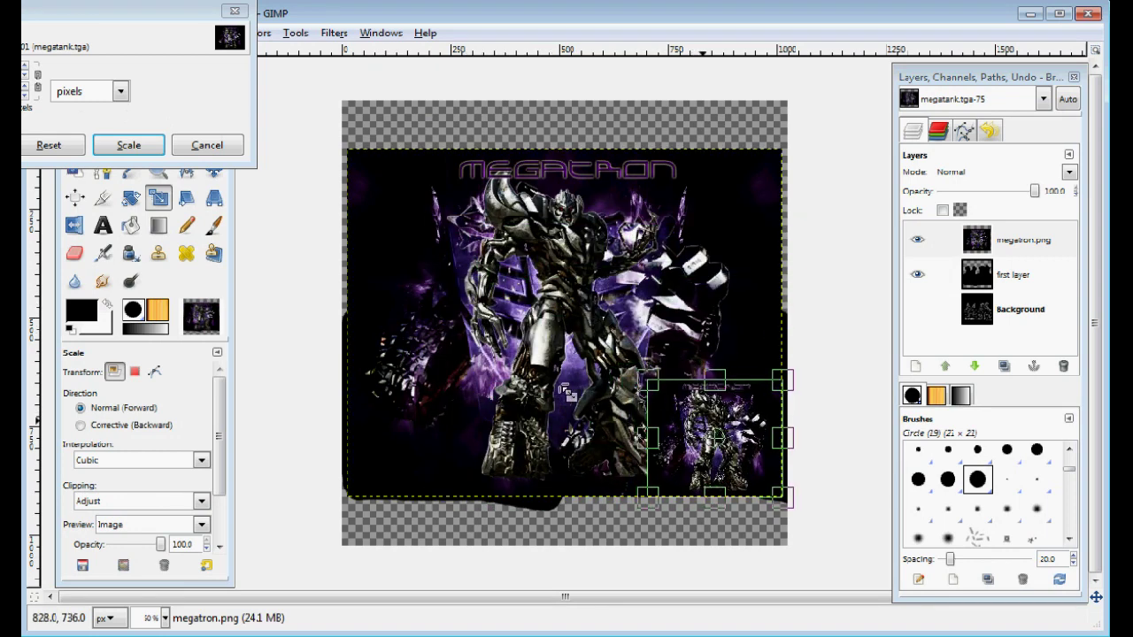
pyautogui.click(136, 152)
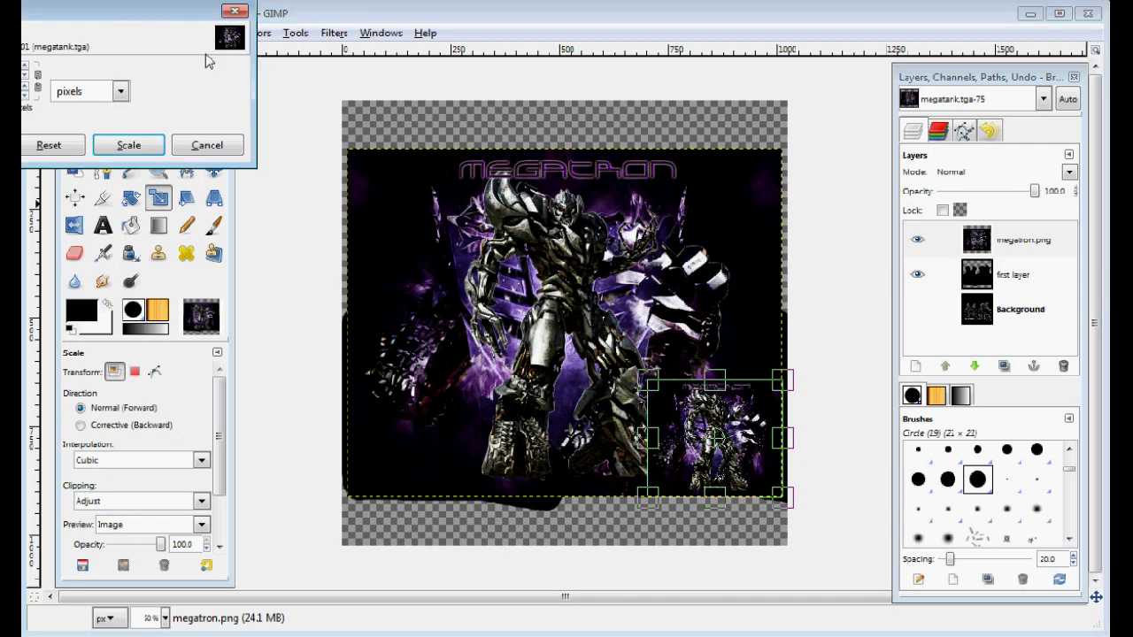
pyautogui.click(387, 288)
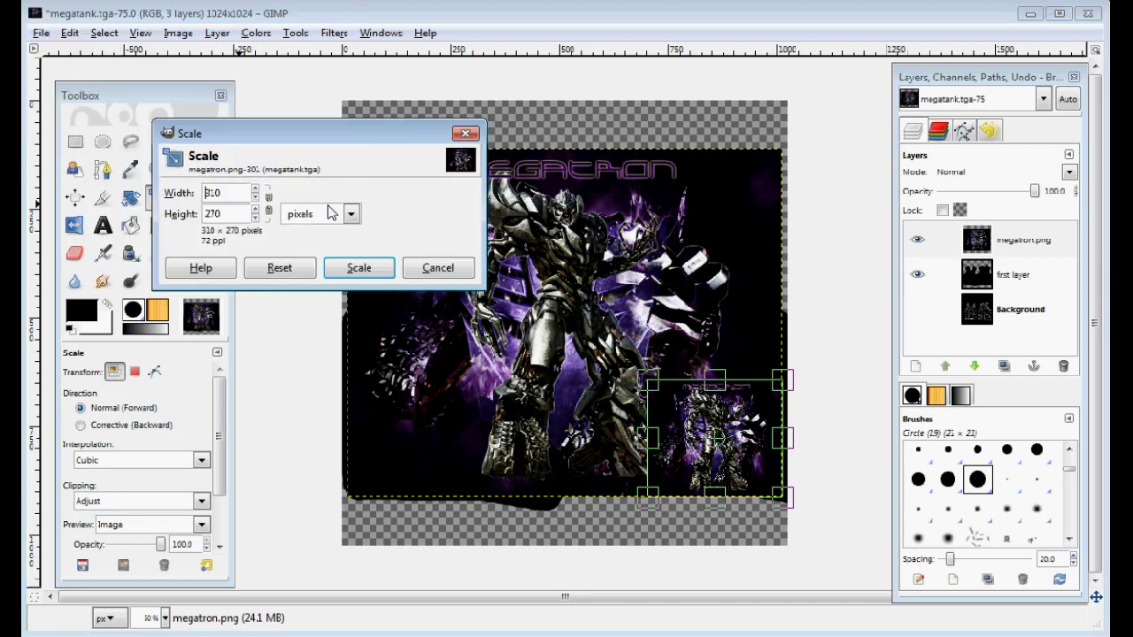
pyautogui.click(359, 268)
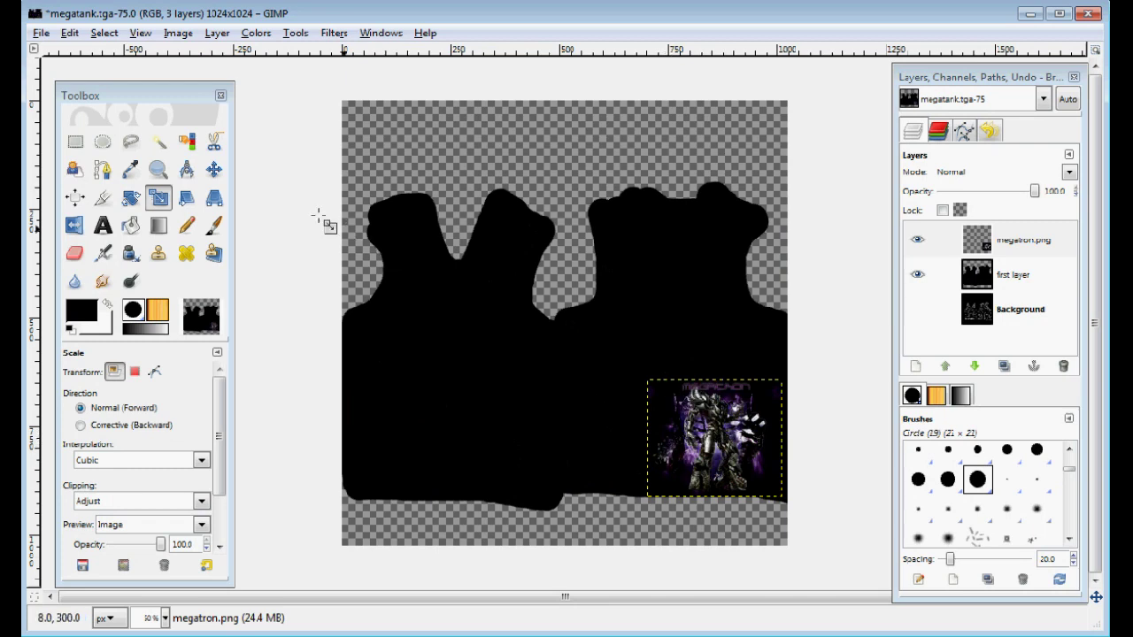
# Drag the Megatron layer from the lower right onto the left tank top's chest, below the neckline.
pyautogui.click(214, 170)
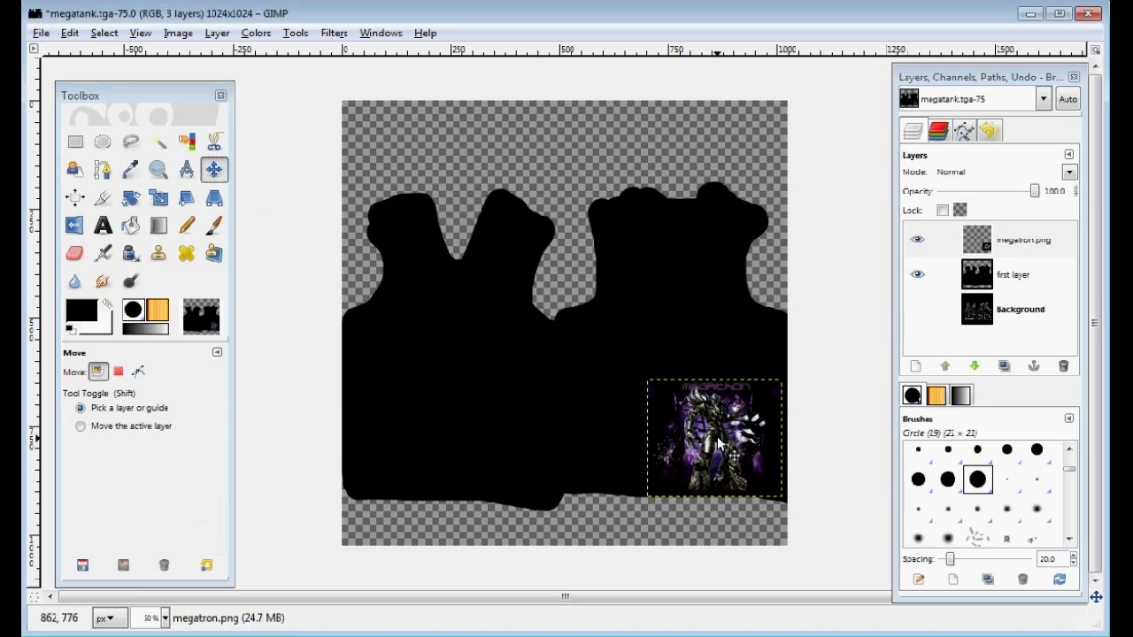
pyautogui.moveTo(713, 430); pyautogui.dragTo(454, 355)
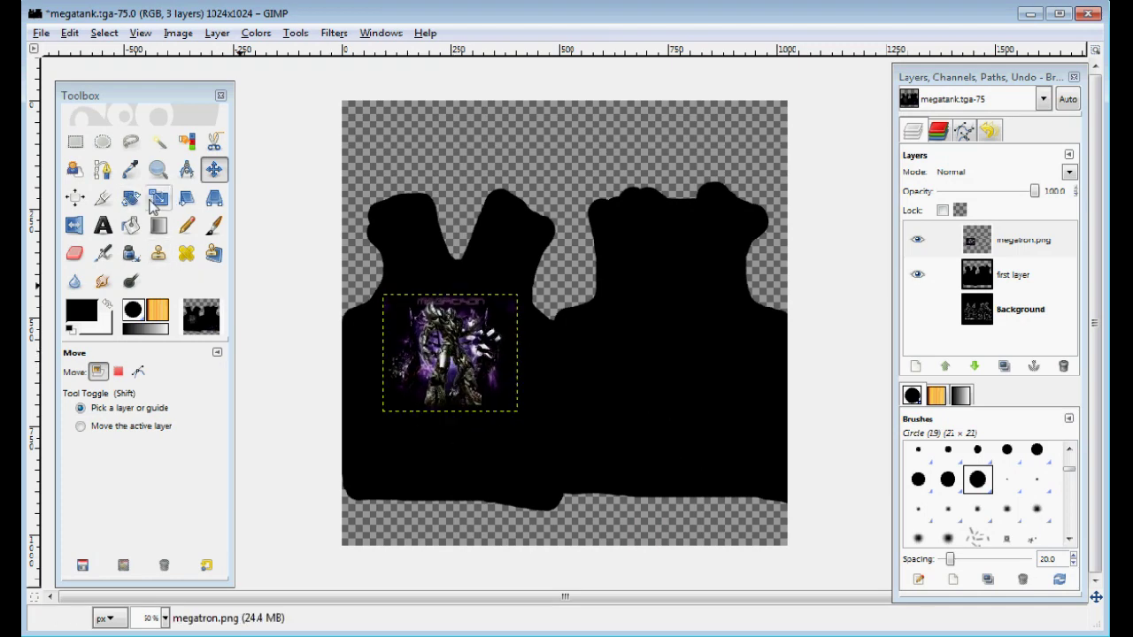
# Scale the Megatron image up, stretching its bottom edge down and its left edge outward.
pyautogui.click(159, 200)
pyautogui.click(457, 391)
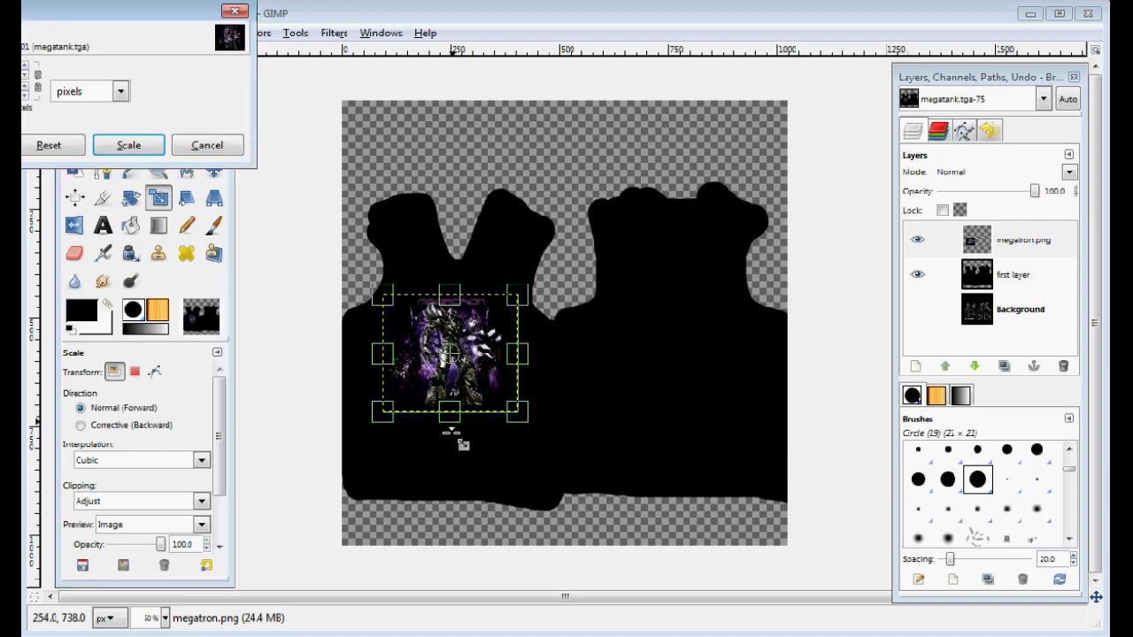
pyautogui.moveTo(449, 435); pyautogui.dragTo(450, 460)
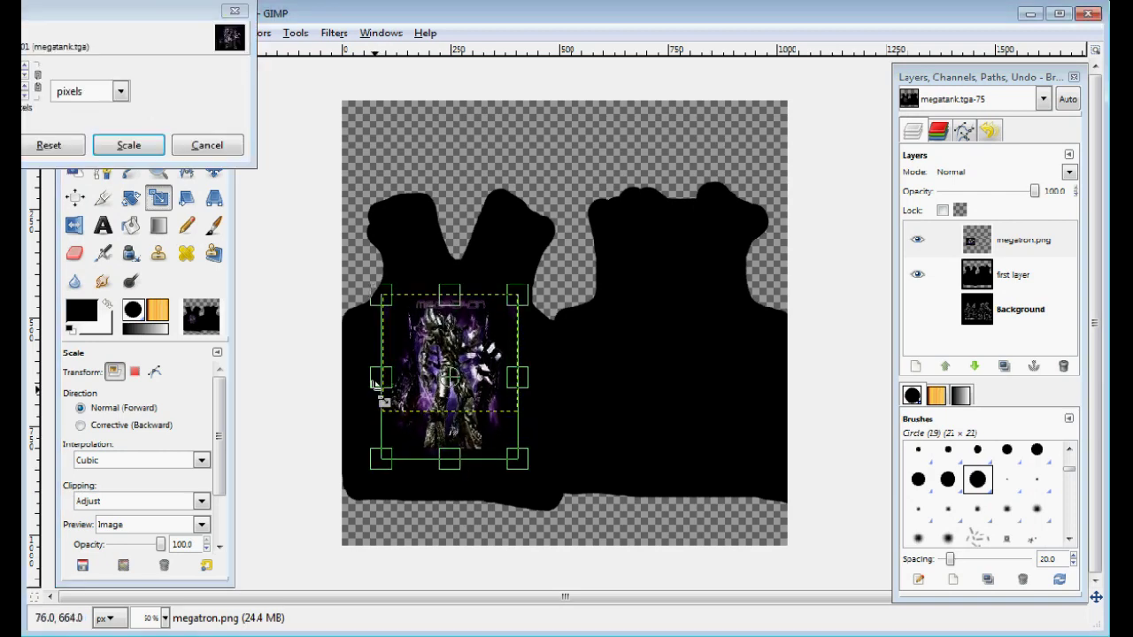
pyautogui.moveTo(373, 383); pyautogui.dragTo(365, 383)
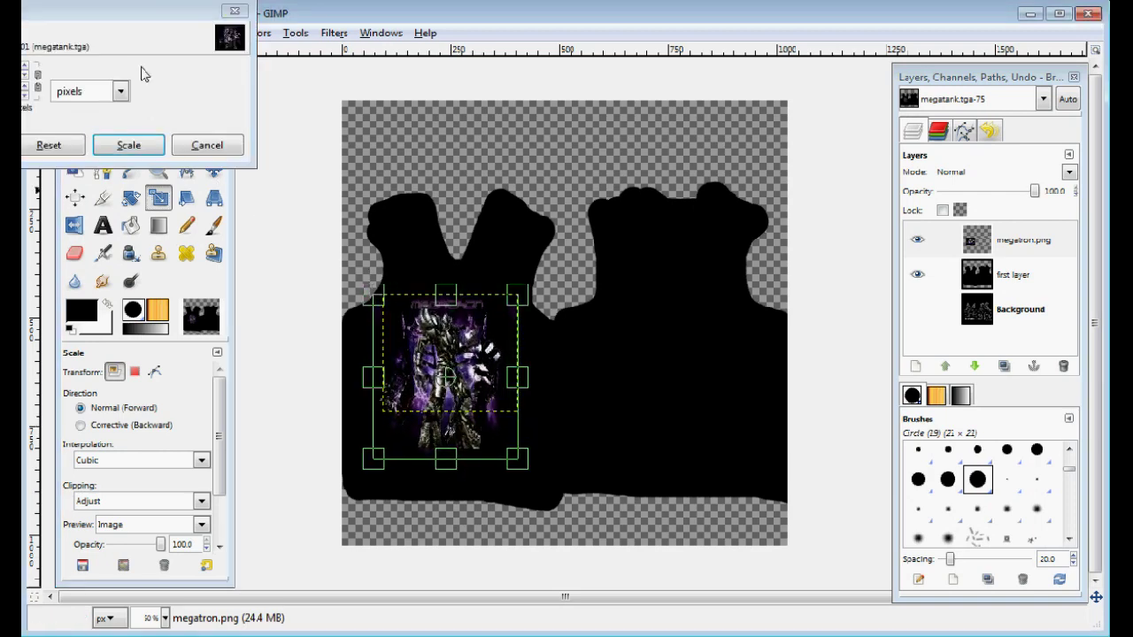
pyautogui.click(228, 215)
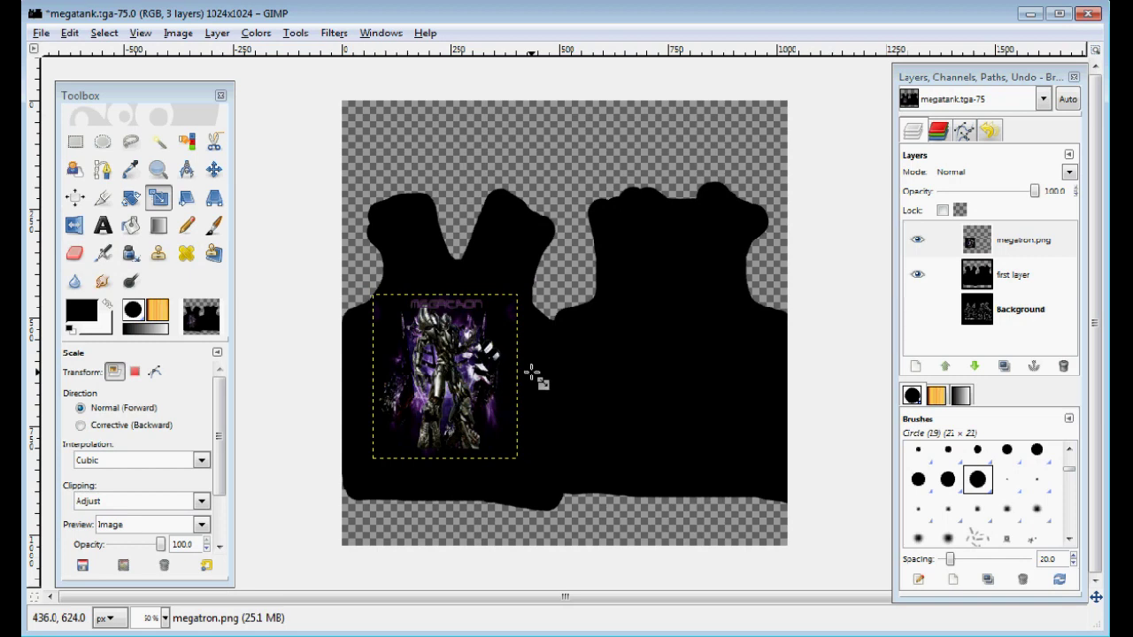
# Switch to the Text tool to prepare for adding text.
pyautogui.click(103, 225)
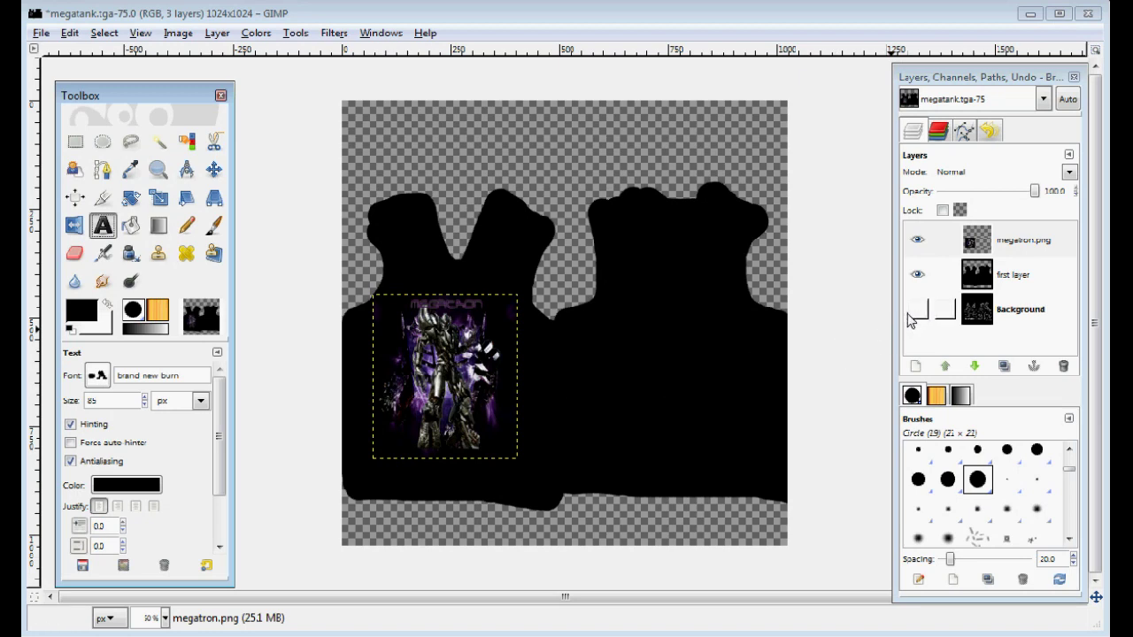
pyautogui.click(1021, 314)
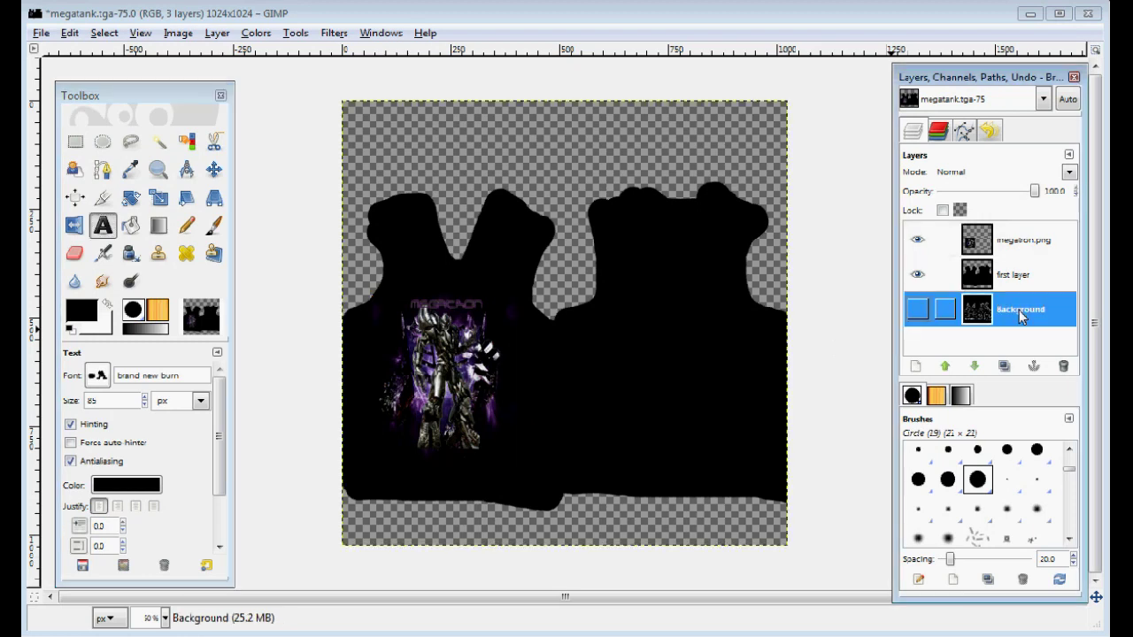
pyautogui.click(918, 310)
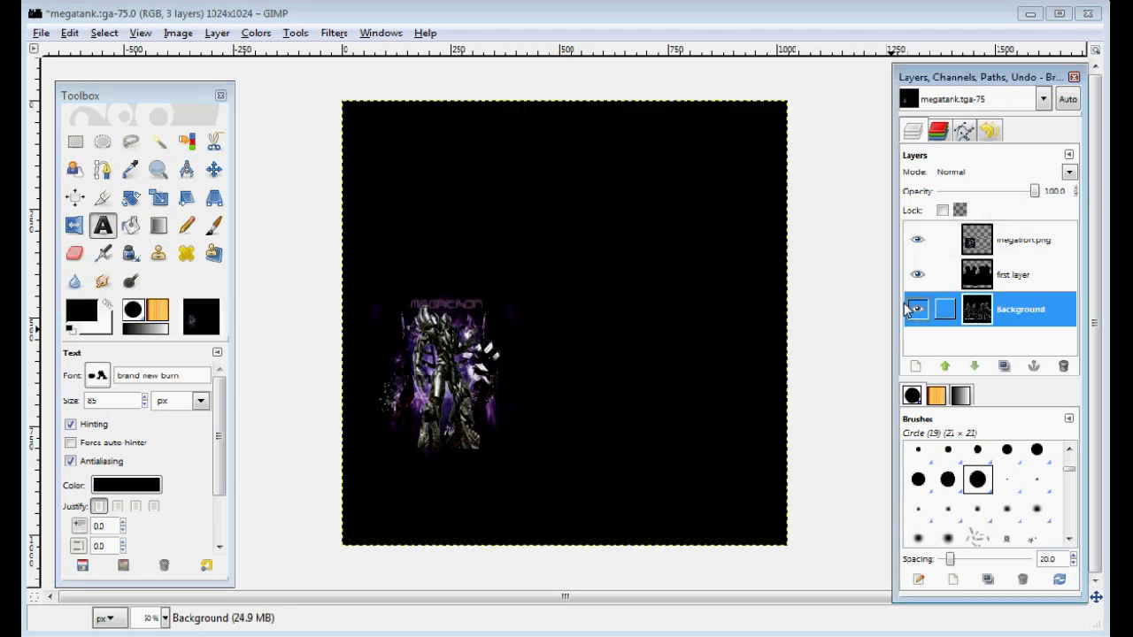
pyautogui.click(917, 309)
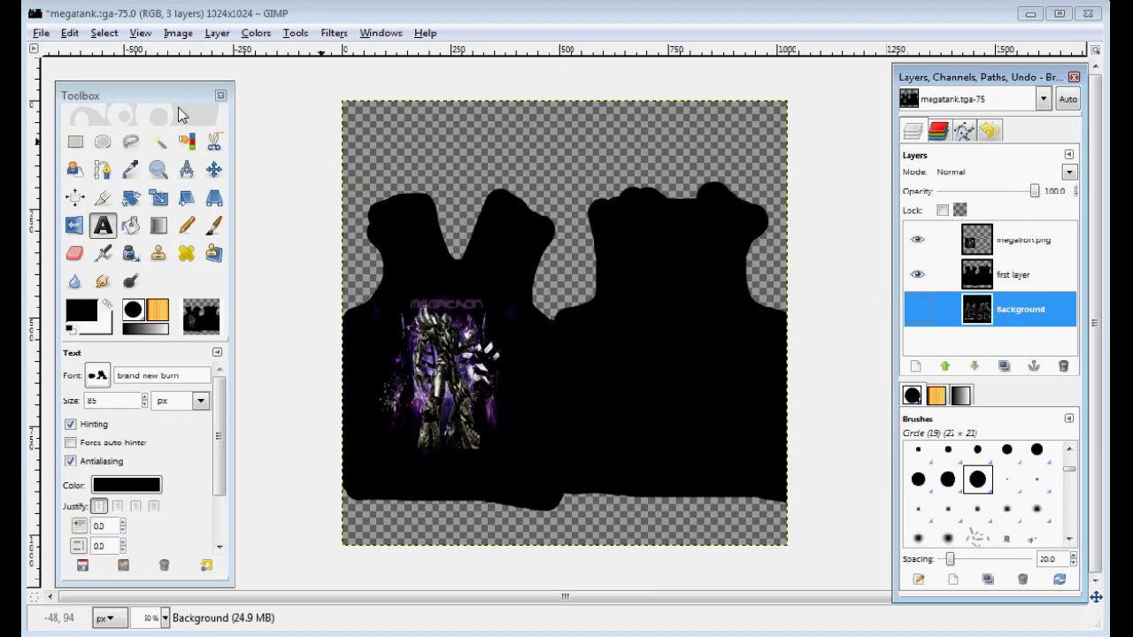
pyautogui.click(41, 32)
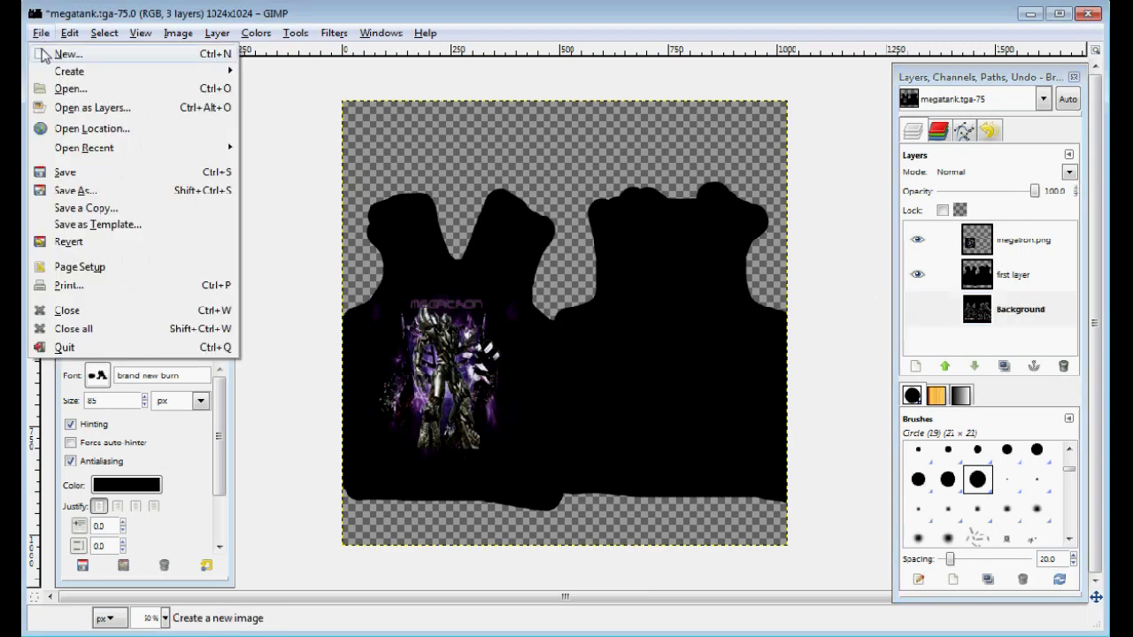
# Prepare Save As for megatank.tga in Pictures with TarGA image as the file type.
pyautogui.click(75, 191)
pyautogui.moveTo(309, 106); pyautogui.dragTo(510, 220)
pyautogui.click(502, 251)
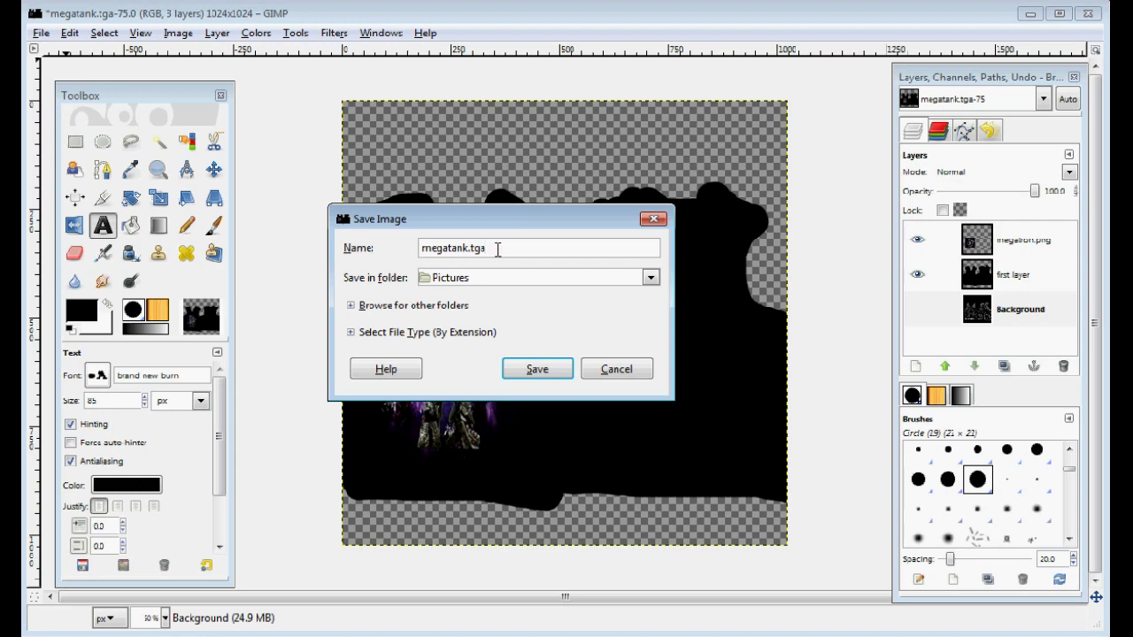
pyautogui.click(352, 332)
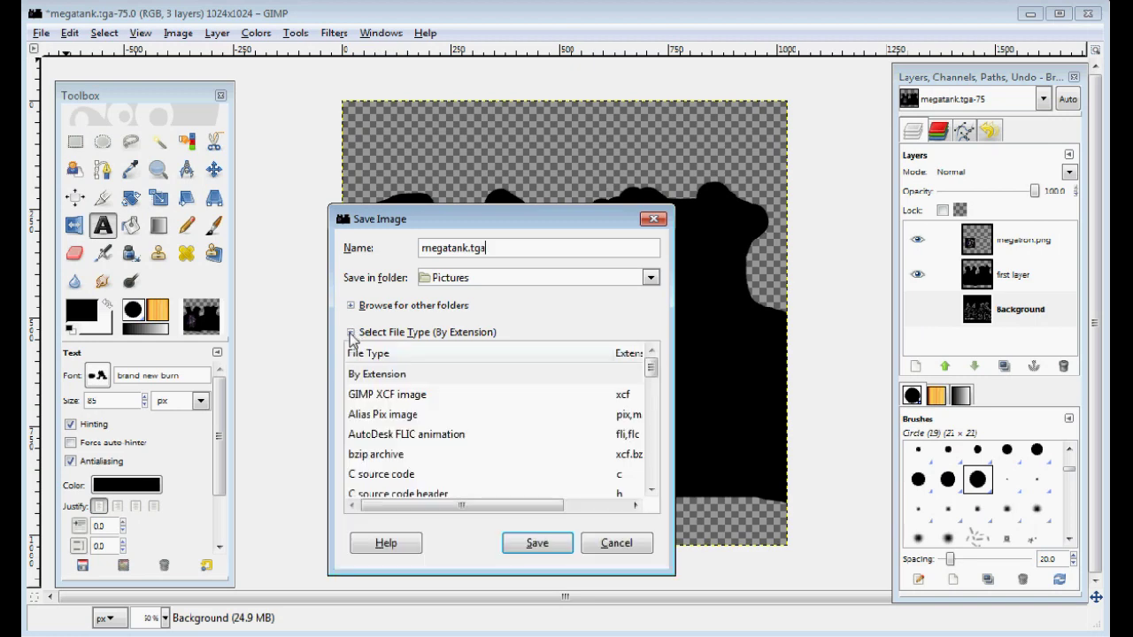
pyautogui.scroll(-5, 513, 434)
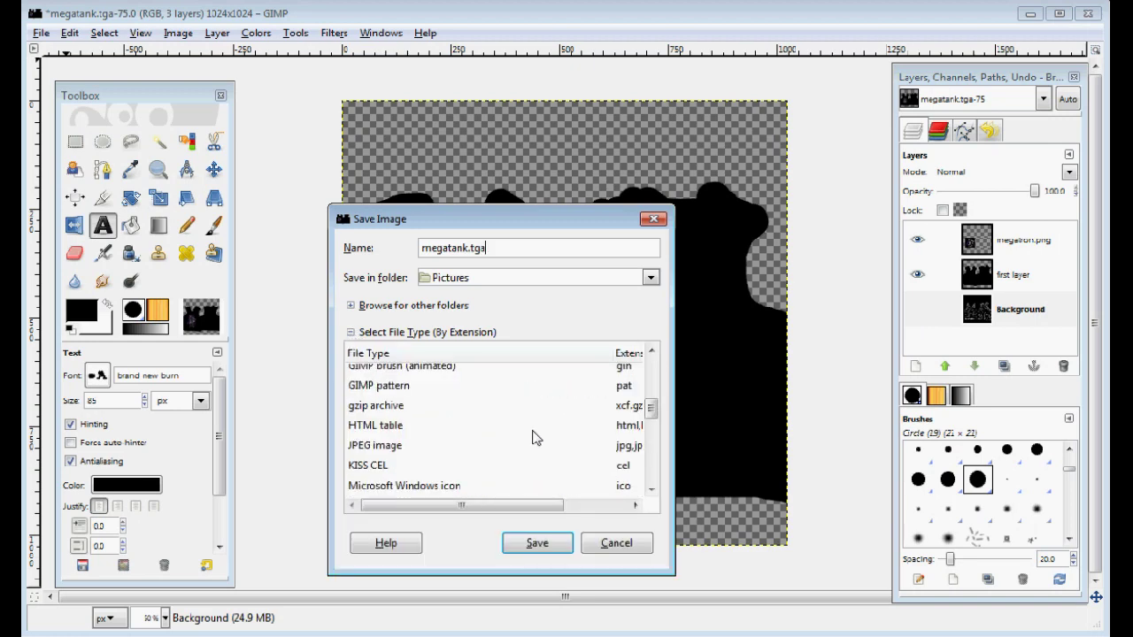
pyautogui.scroll(-4, 534, 437)
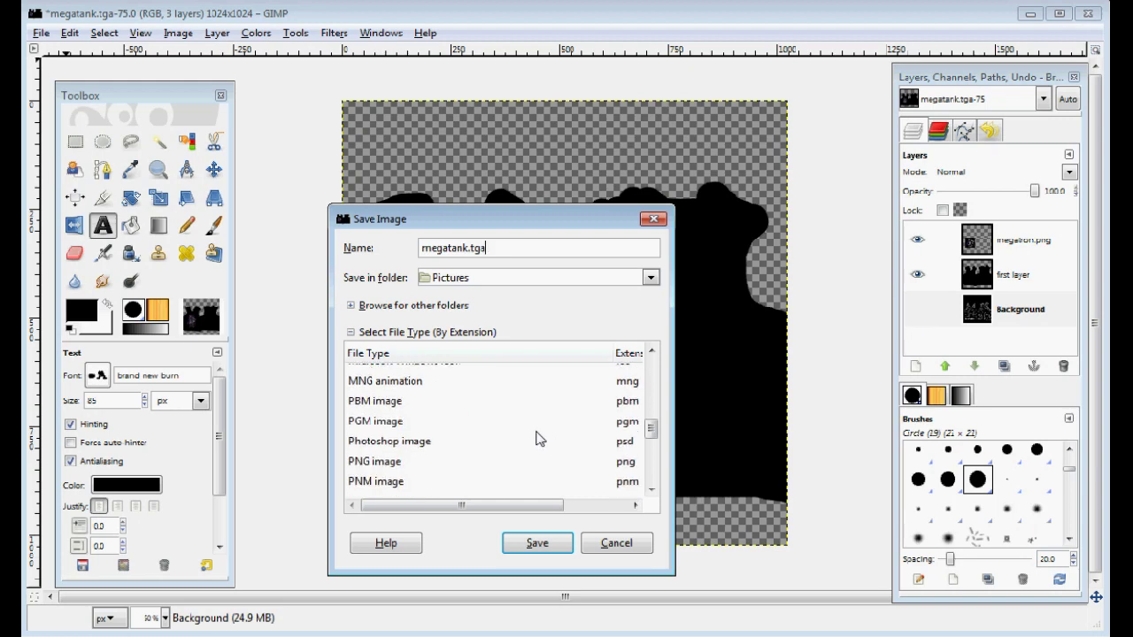
pyautogui.scroll(-3, 537, 439)
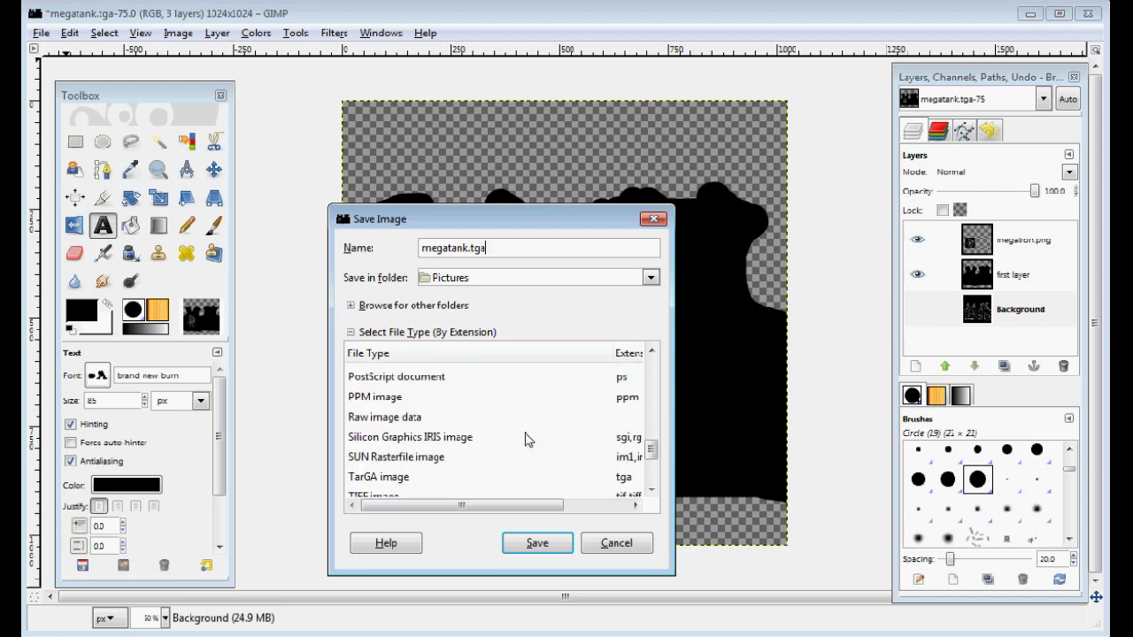
pyautogui.click(389, 477)
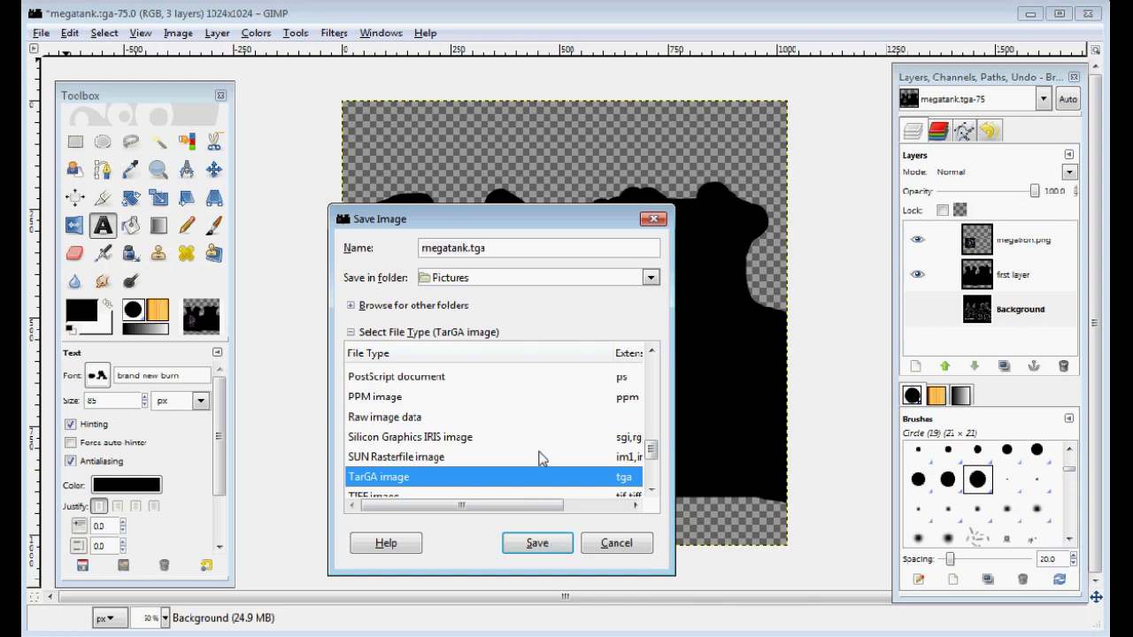
# Save as megatank.tga, checking the file name, then confirm replacing the existing file.
pyautogui.click(537, 543)
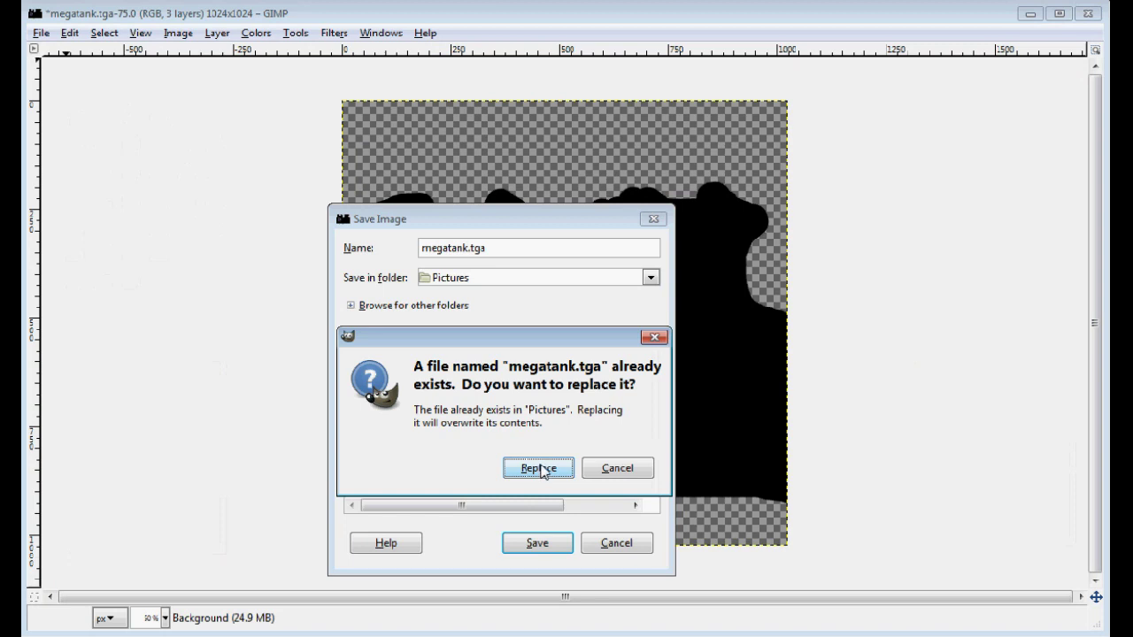
pyautogui.click(617, 468)
pyautogui.click(468, 249)
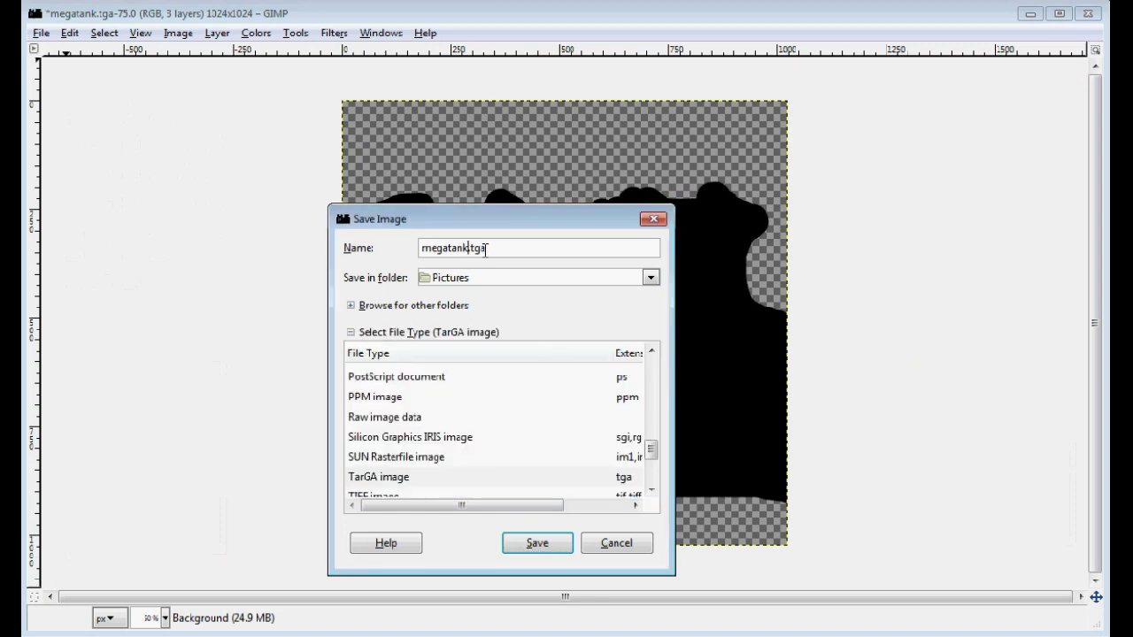
pyautogui.click(534, 545)
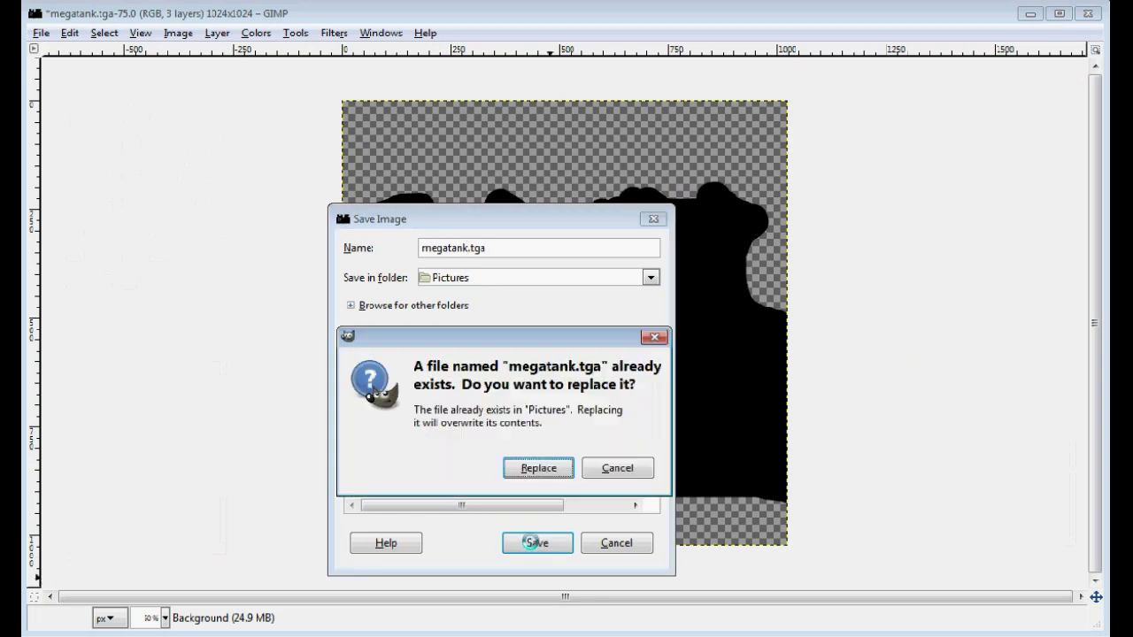
pyautogui.click(537, 469)
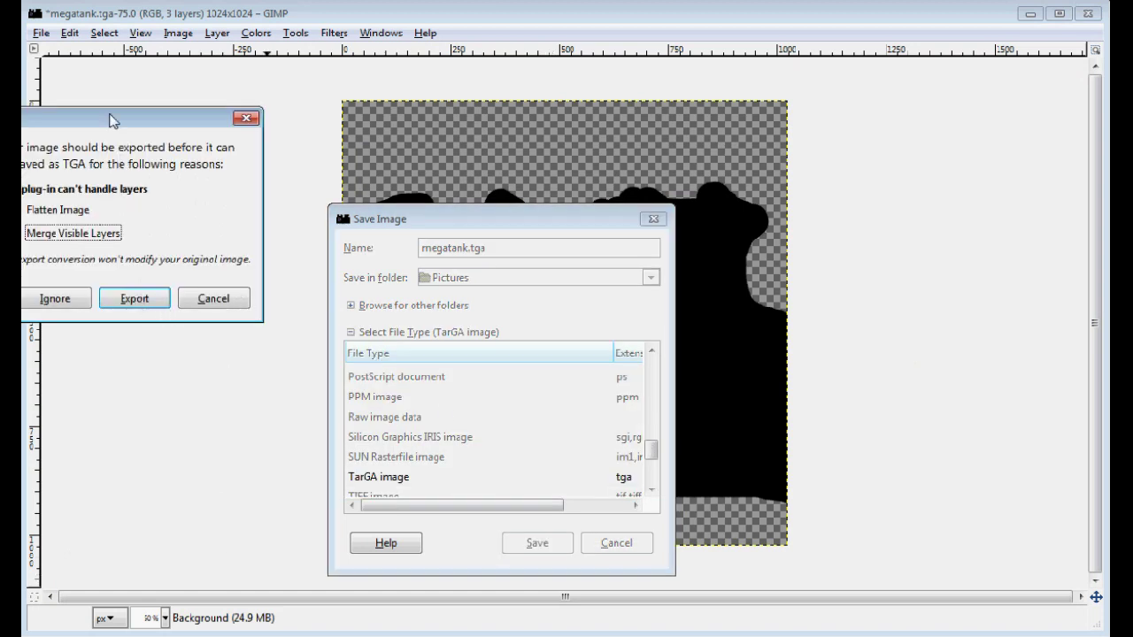
# Export with visible layers merged and save the TGA with RLE compression.
pyautogui.moveTo(164, 128); pyautogui.dragTo(521, 228)
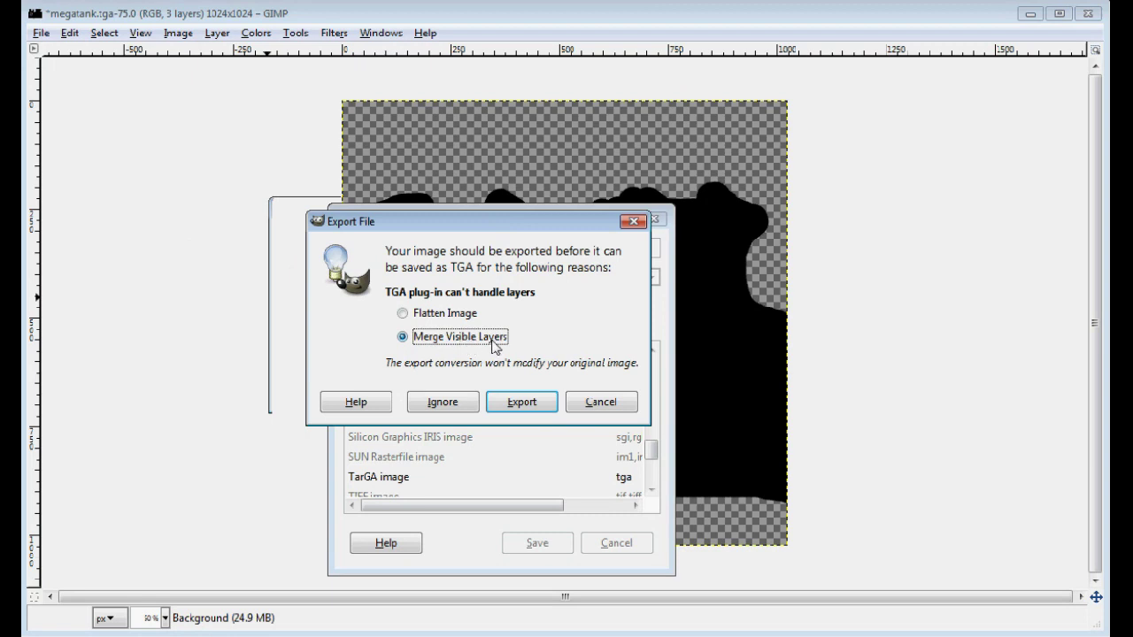
pyautogui.click(521, 403)
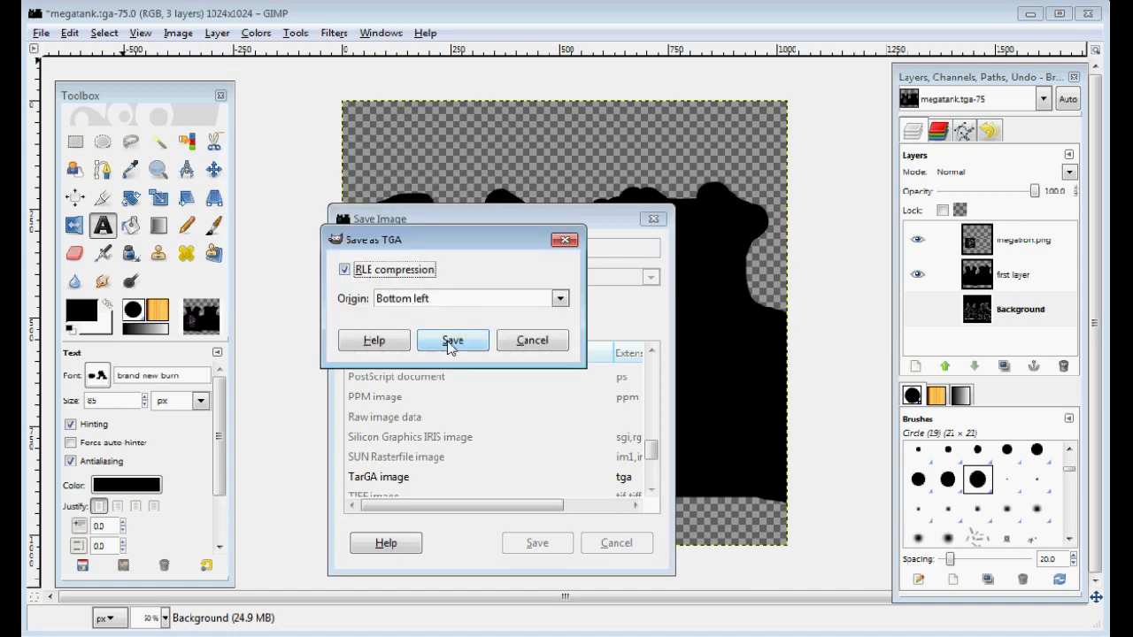
pyautogui.click(452, 342)
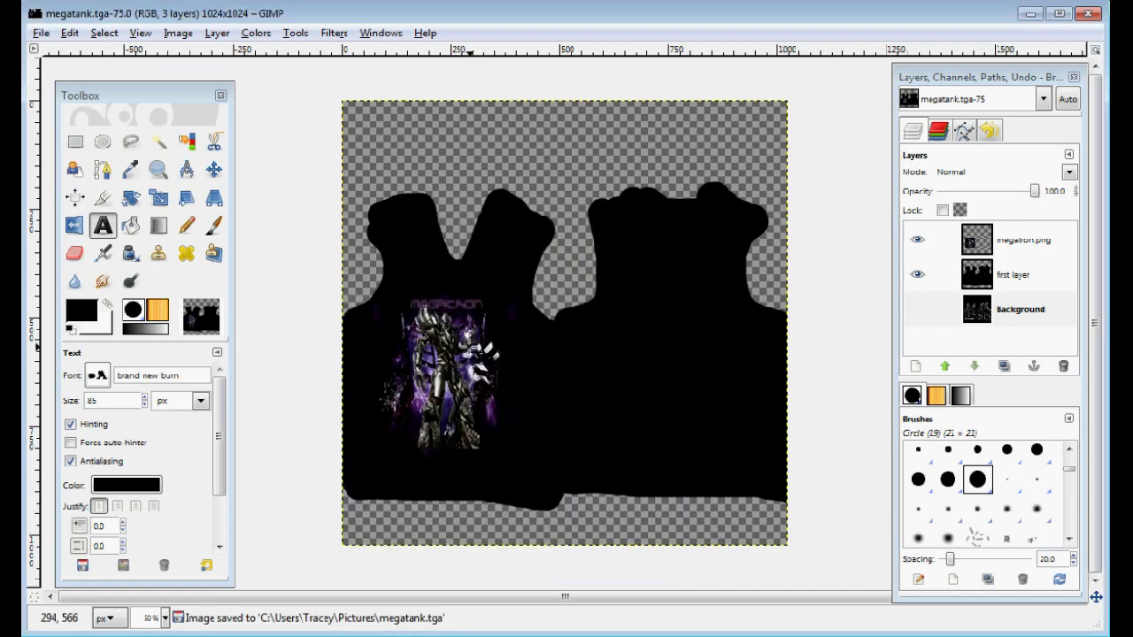